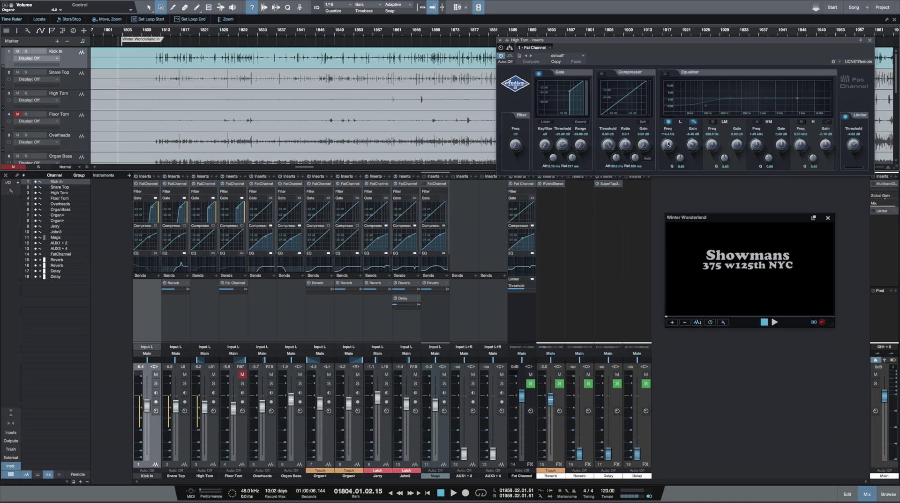
- Open the Kick In channel's Fat Channel and audition the soloed kick from about bar 1869
click(148, 183)
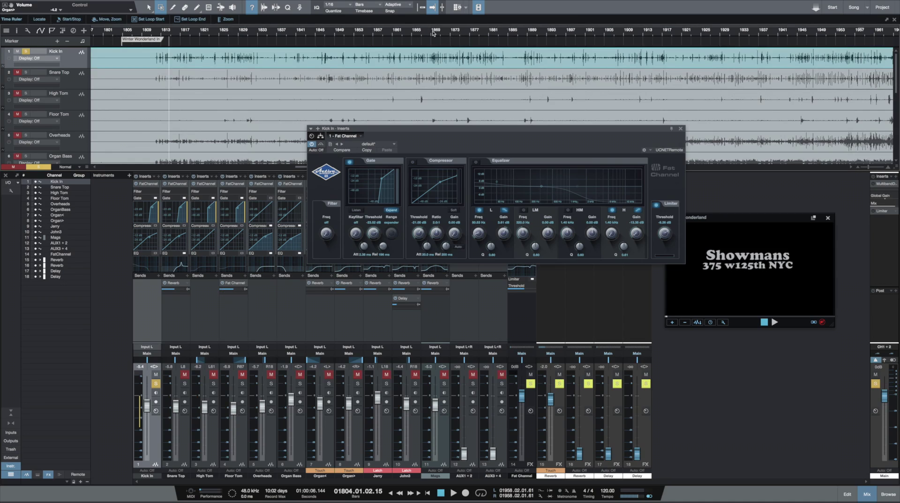
click(433, 33)
key(space)
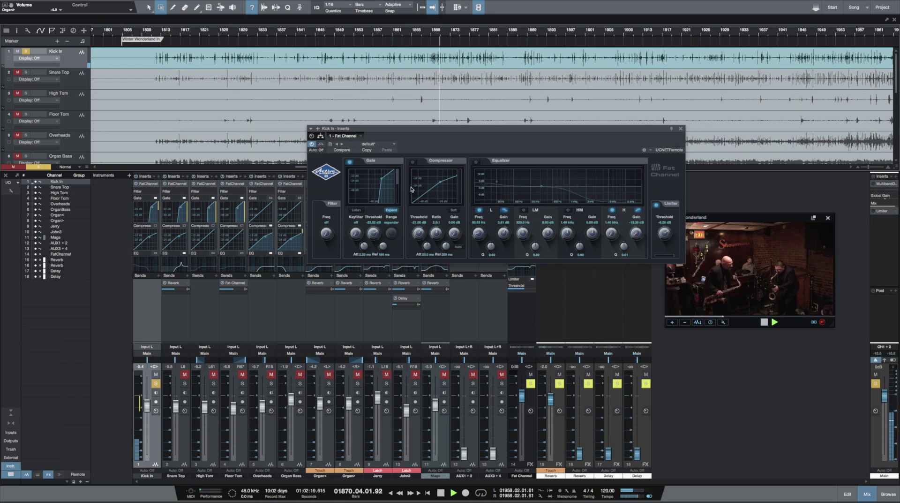
key(space)
- Compare gate and expander modes on the Kick In gate during playback, leaving it in gate mode
click(392, 210)
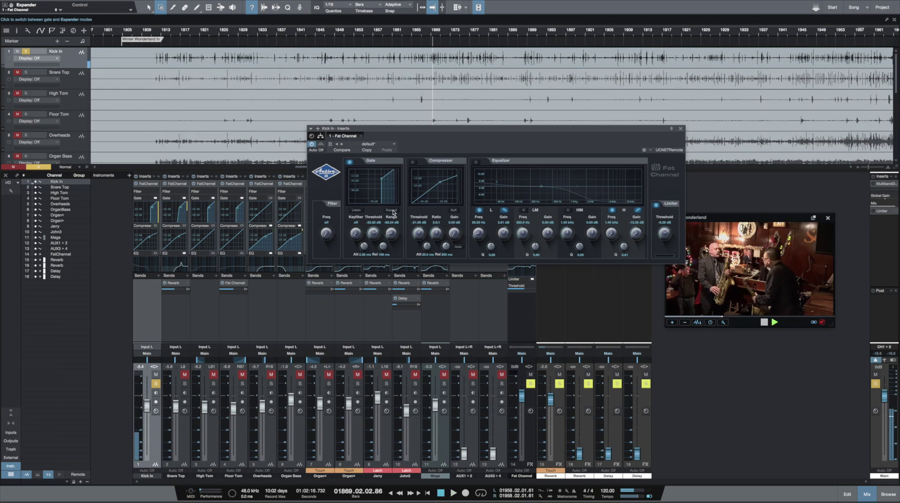
key(space)
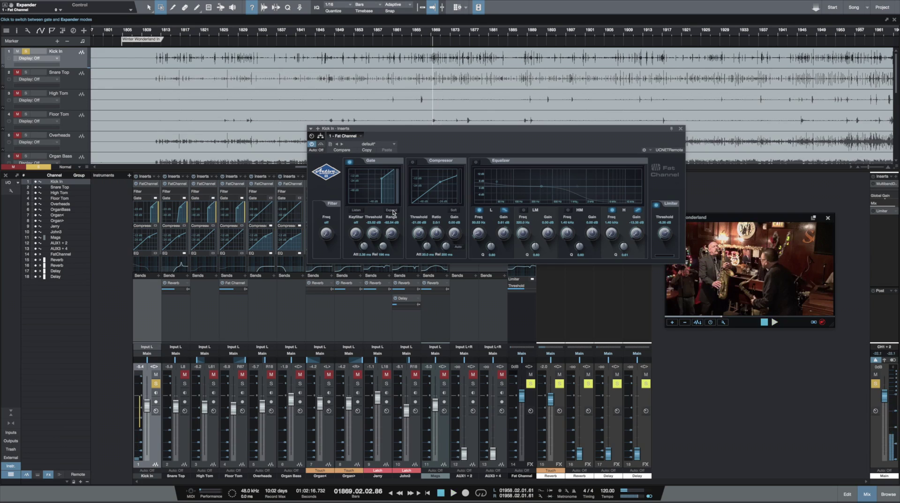
click(392, 211)
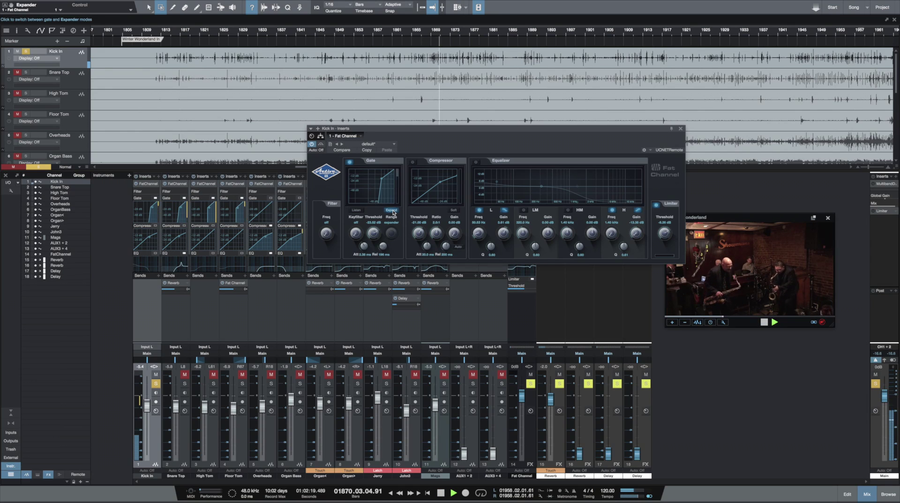
key(space)
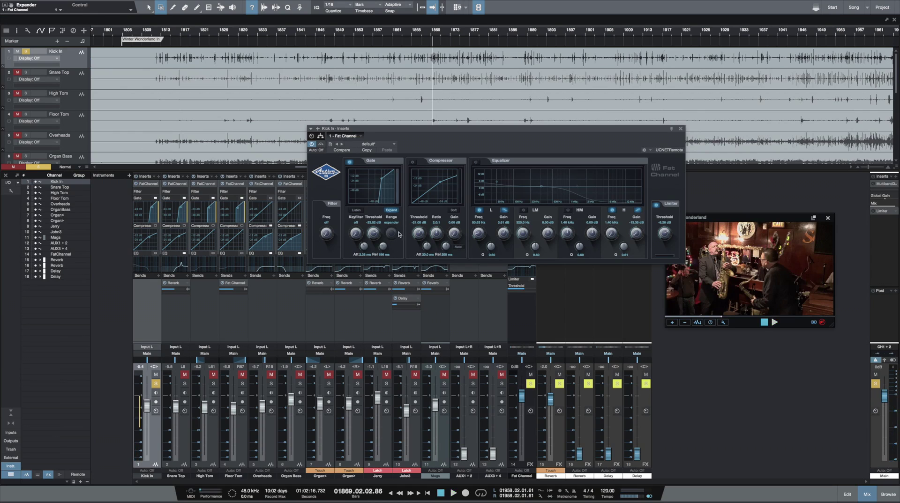
click(391, 210)
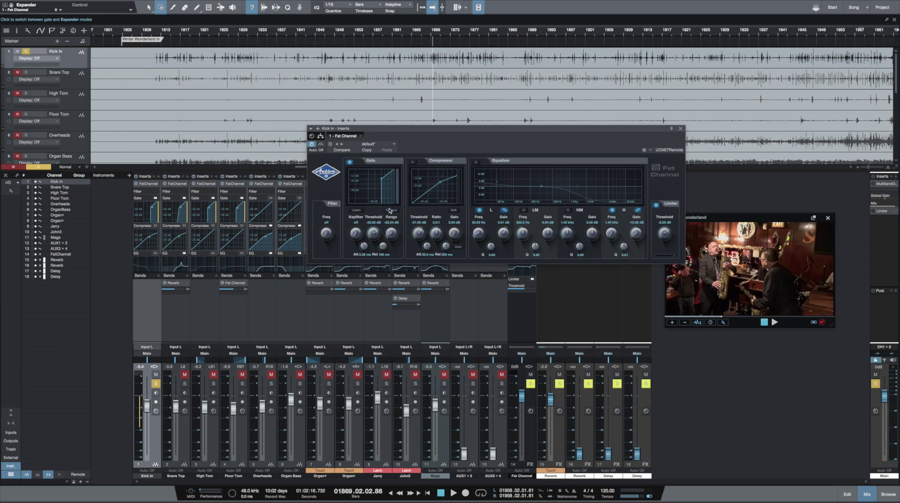
- Lengthen the release time of the Kick In gate while listening to the track
key(space)
drag(383, 248, 385, 232)
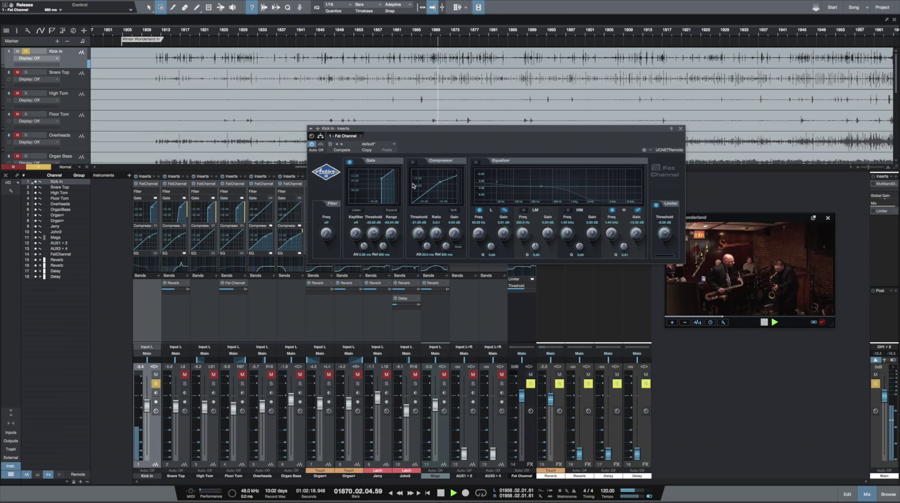
key(space)
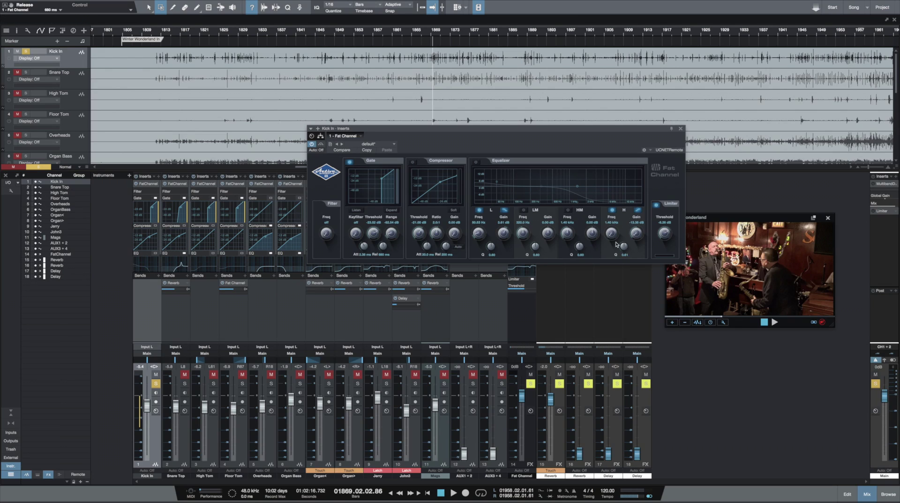
- Enable the Kick In equalizer, comparing the sound with it on and off during playback
click(476, 162)
key(space)
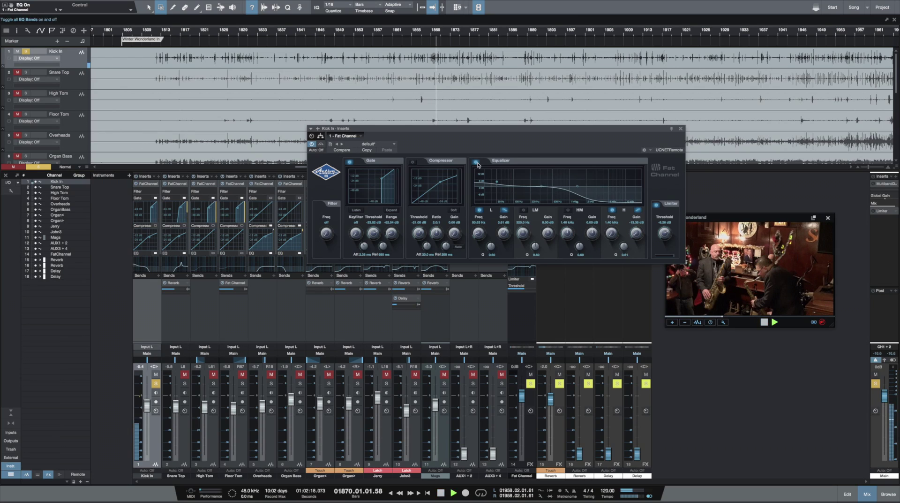
click(476, 163)
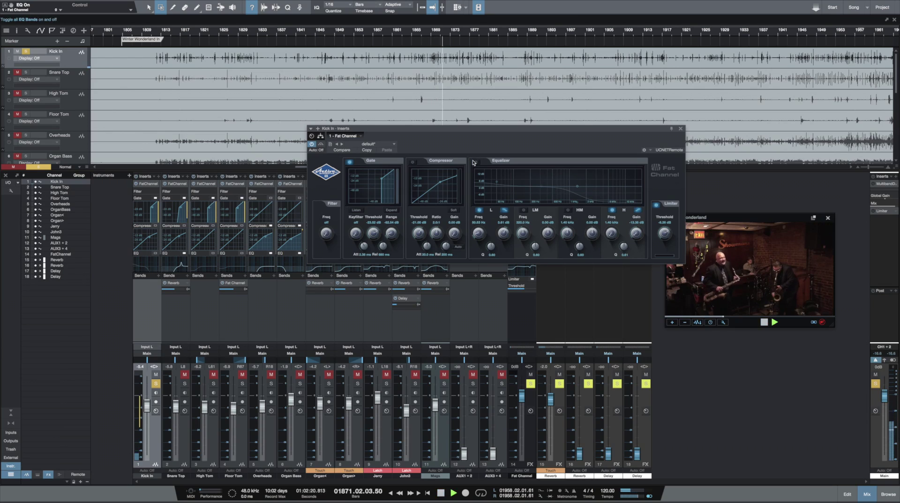
click(476, 163)
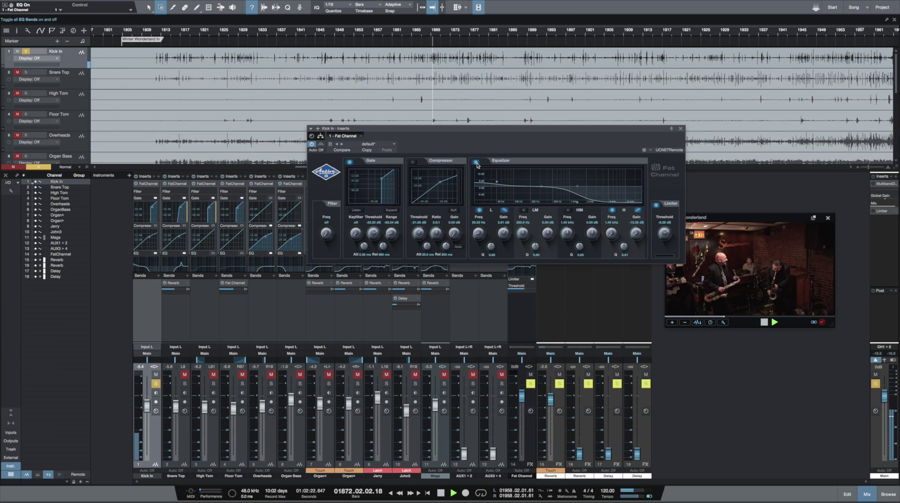
key(space)
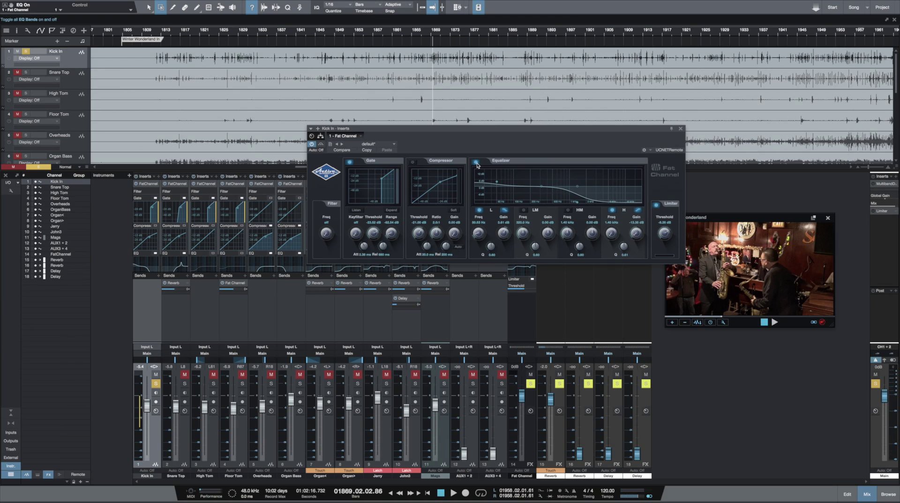
- Close the Kick In Fat Channel, solo Snare Top and audition it with its Fat Channel open below the tracks
click(680, 128)
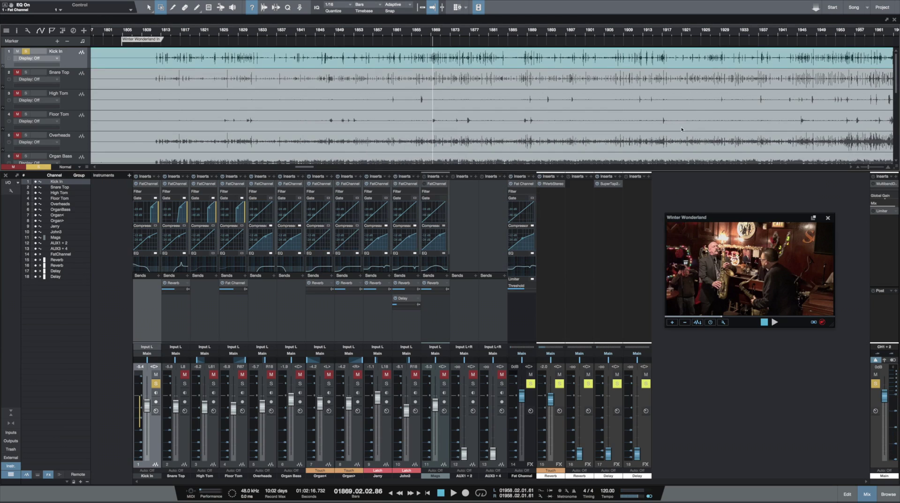
click(178, 376)
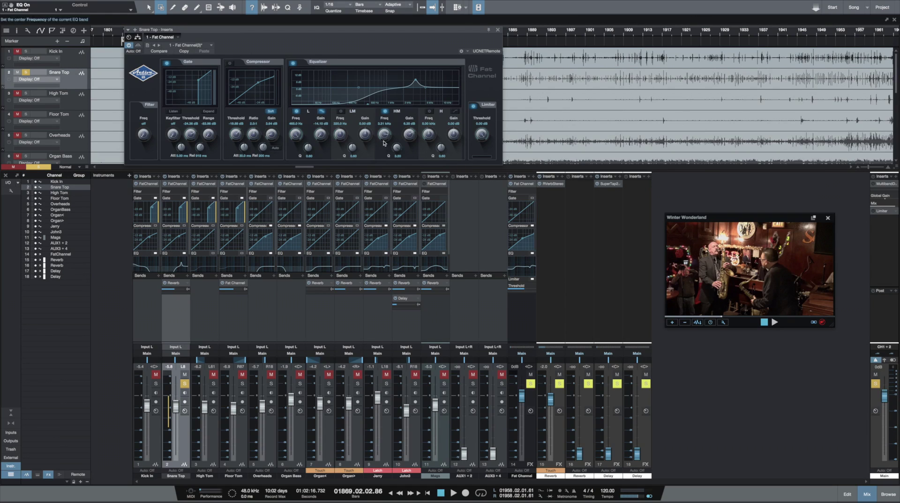
key(space)
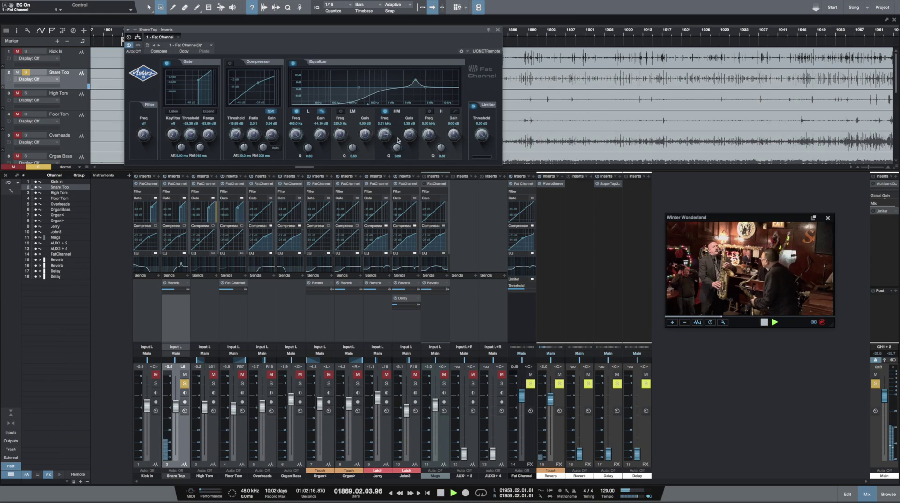
drag(300, 29, 612, 58)
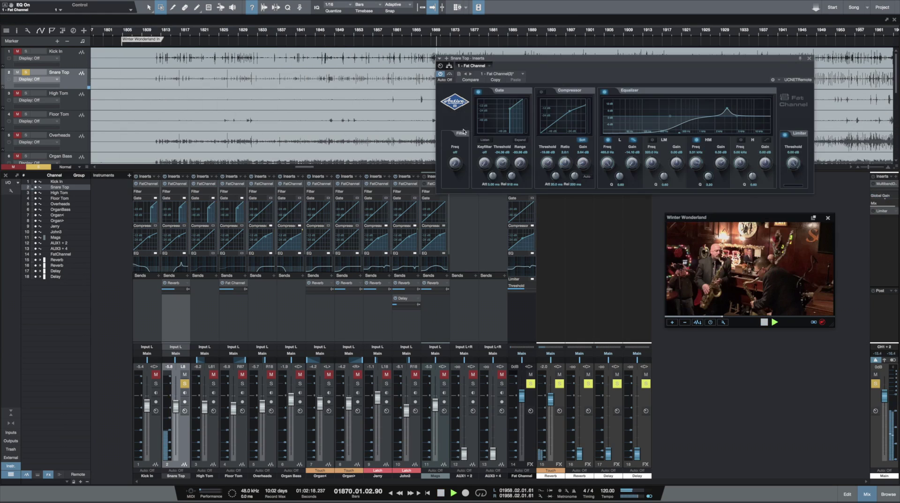
key(space)
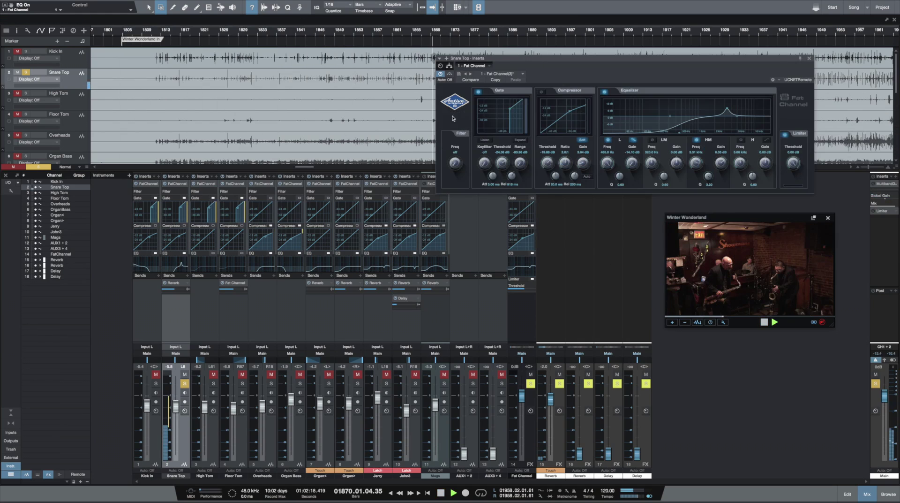
drag(518, 56, 429, 196)
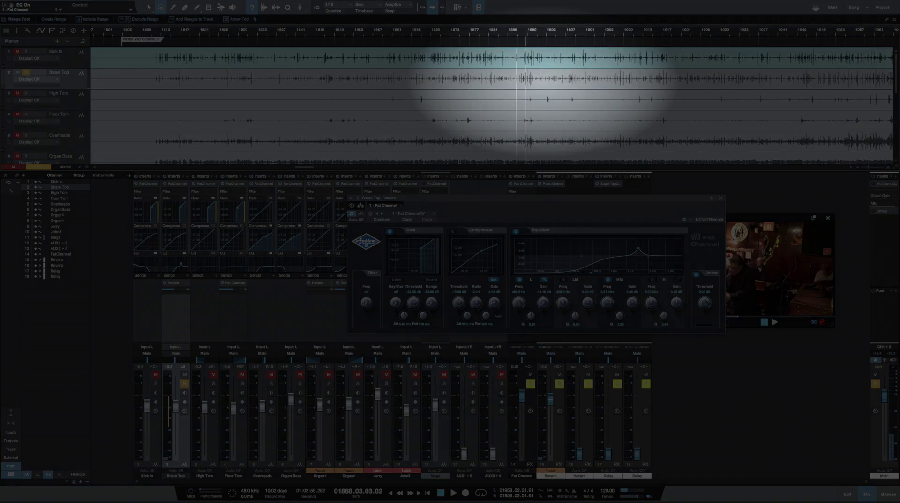
- Lower the Snare Top limiter threshold while playing the soloed snare from about bar 1888
drag(526, 34, 537, 36)
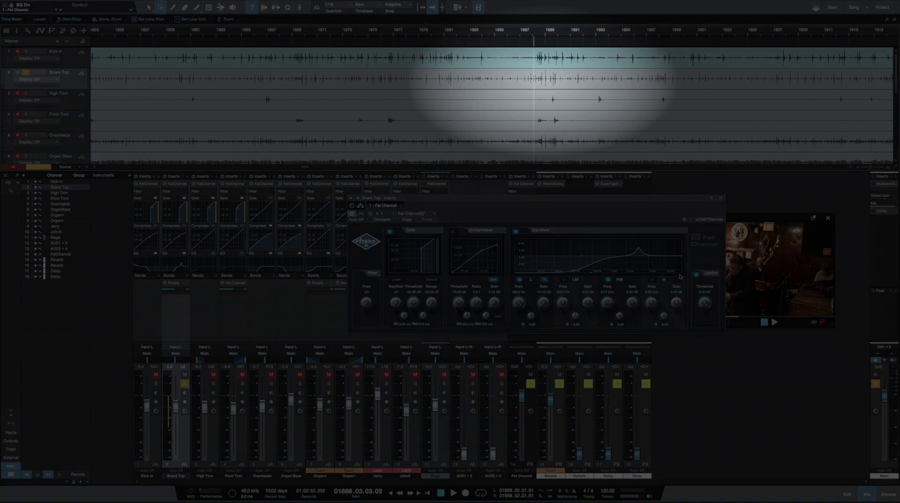
key(space)
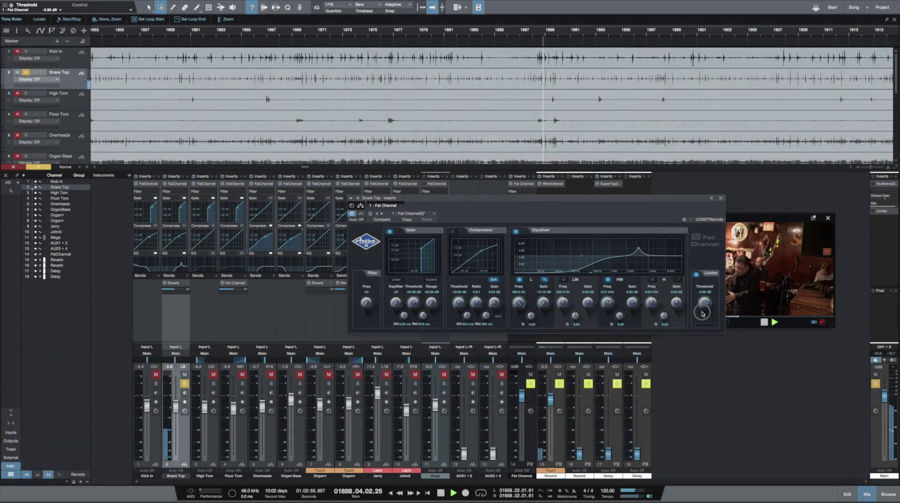
drag(703, 304, 701, 359)
drag(705, 309, 709, 277)
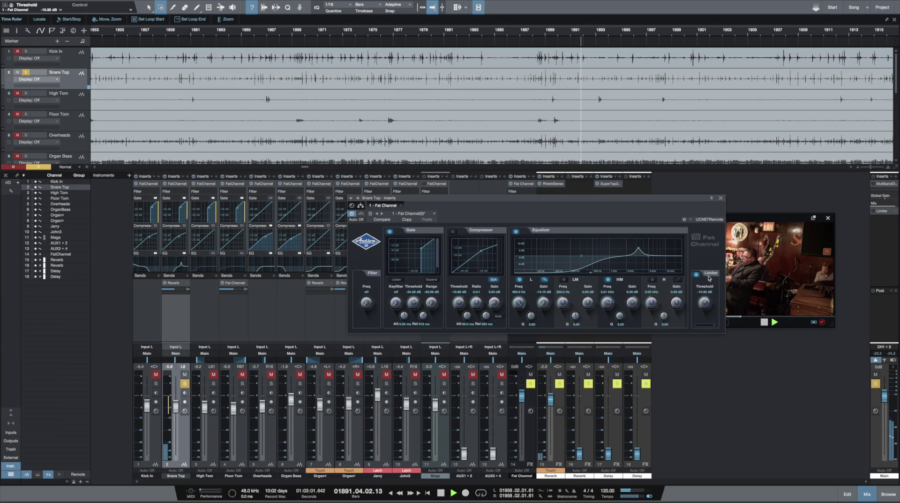
key(space)
- Close the video window and audition the soloed Overheads with their Fat Channel open over the track area
mouse_move(669, 194)
mouse_down()
mouse_move(622, 196)
mouse_move(676, 179)
mouse_move(655, 201)
mouse_up()
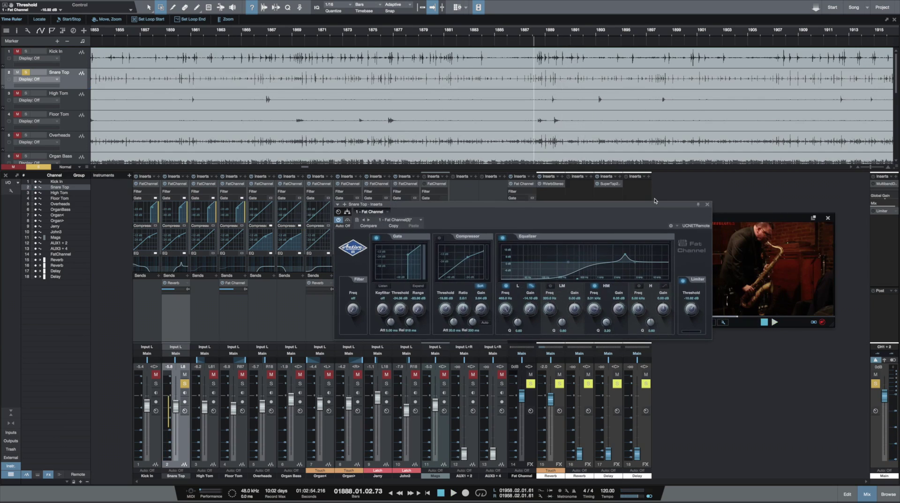
click(828, 219)
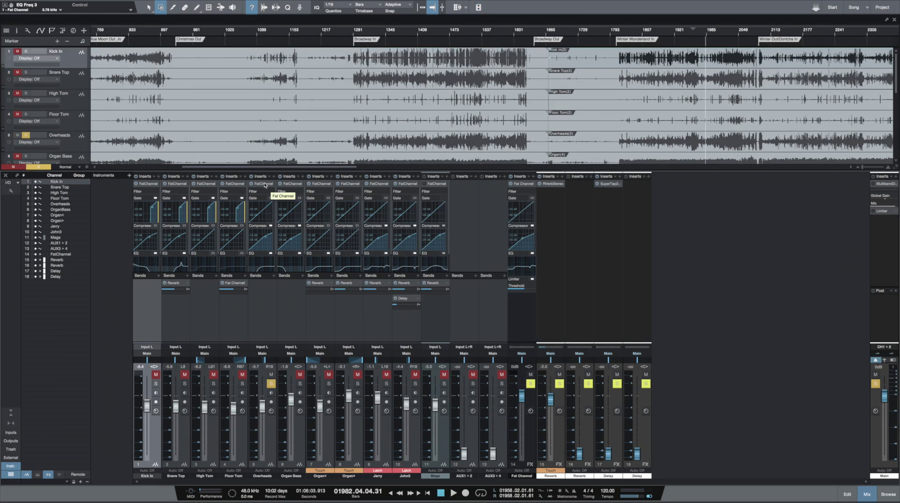
double_click(264, 184)
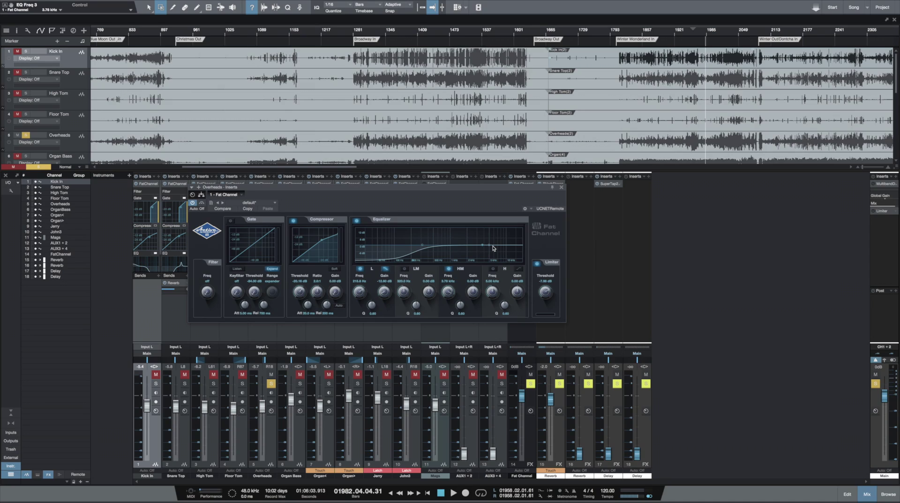
key(space)
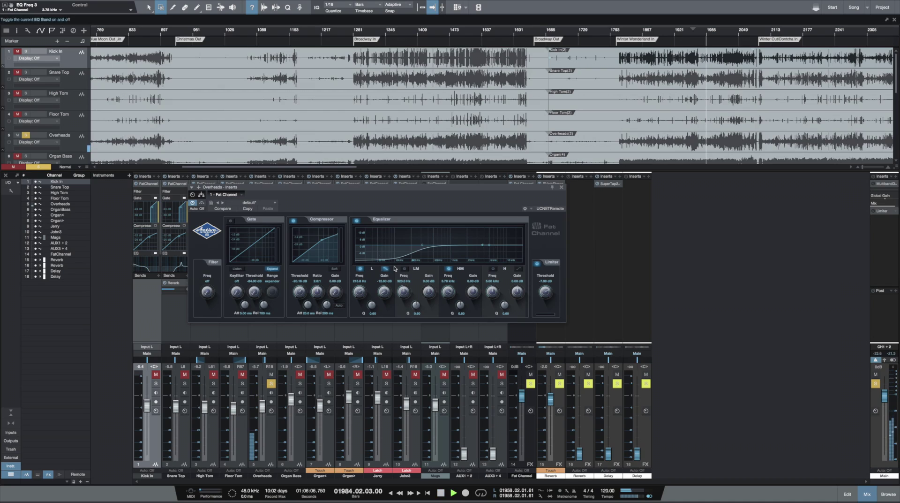
drag(277, 187, 510, 30)
key(space)
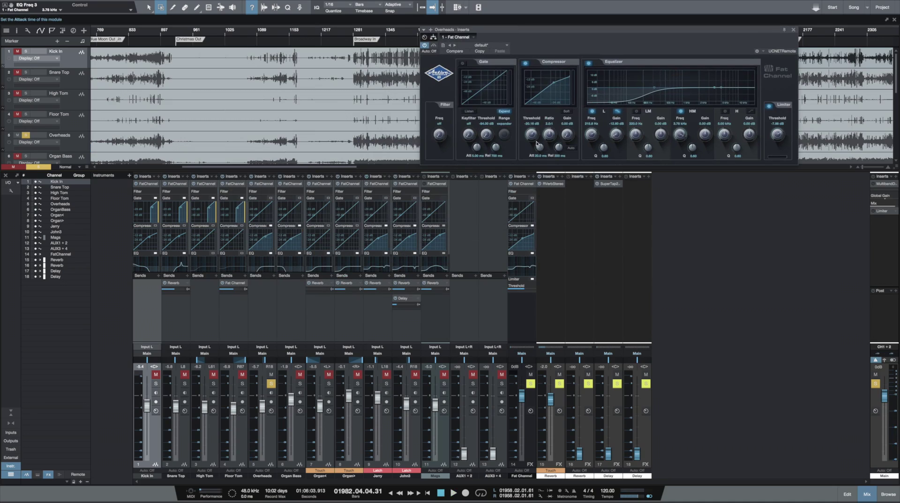
key(space)
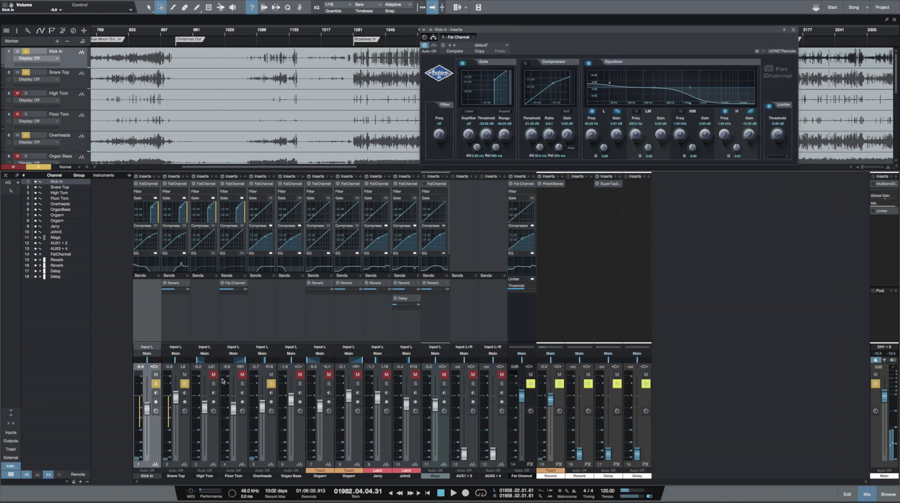
- Unmute and solo High Tom and Floor Tom, and take Overheads, Snare Top and Kick In out of solo
click(249, 379)
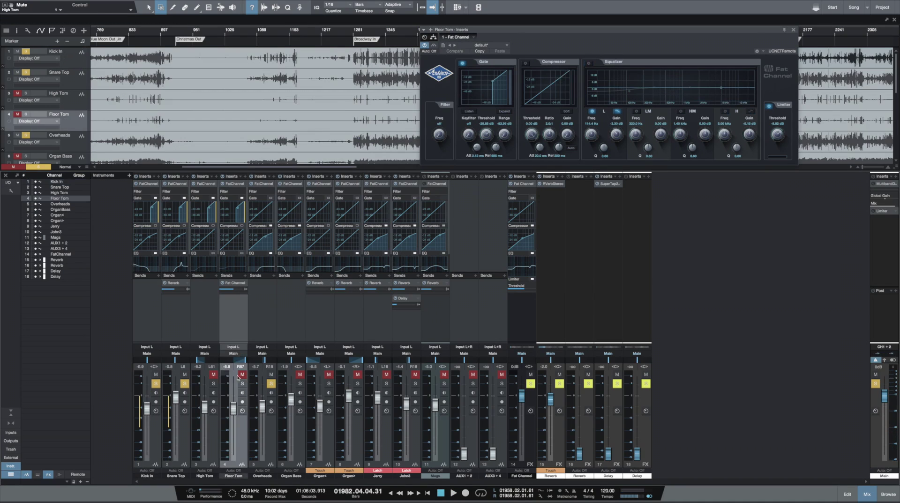
click(214, 375)
click(213, 383)
click(242, 374)
click(243, 383)
click(271, 383)
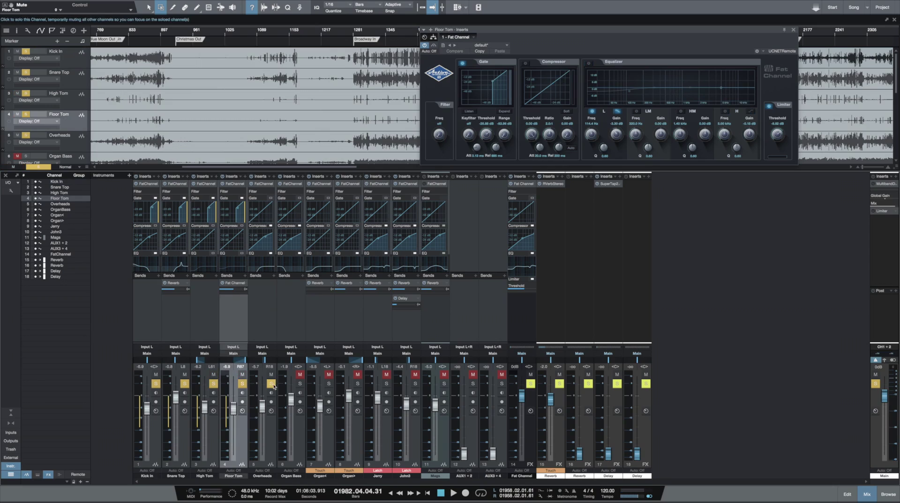
click(271, 383)
click(185, 383)
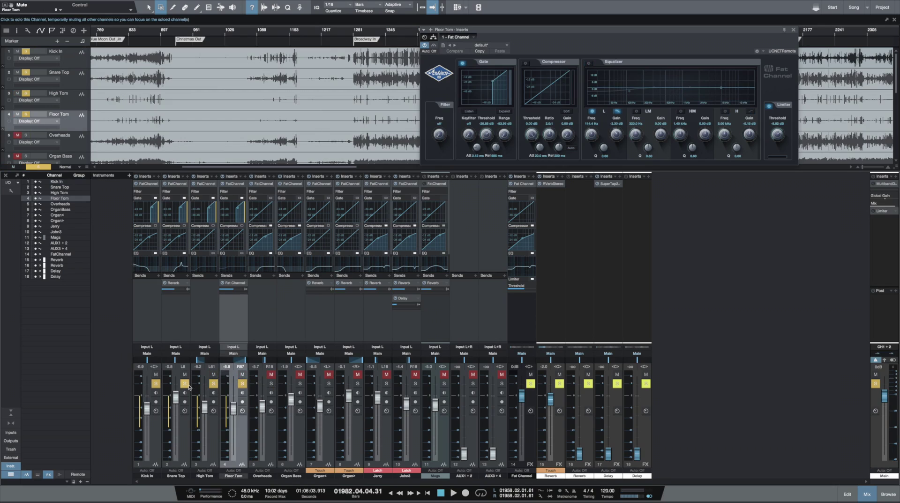
click(155, 383)
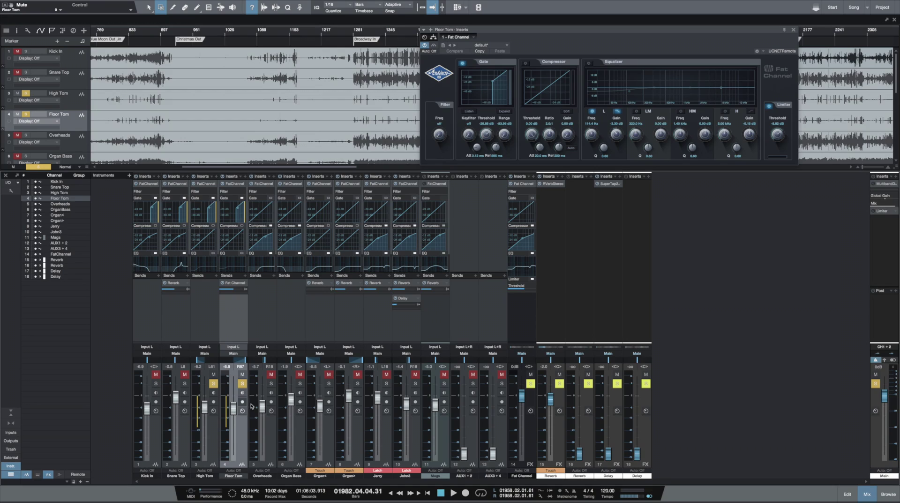
key(space)
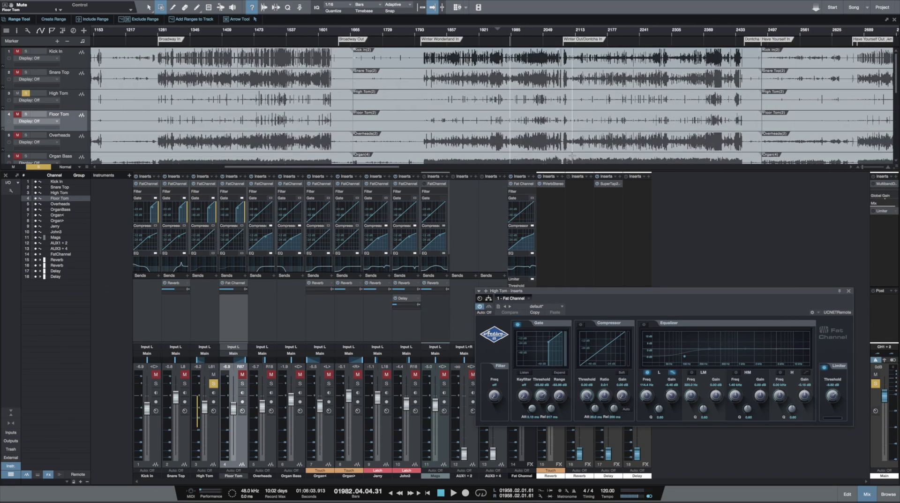
- Select the High Tom audio event in the Winter Wonderland section with the Arrow tool
key(e)
key(e)
key(e)
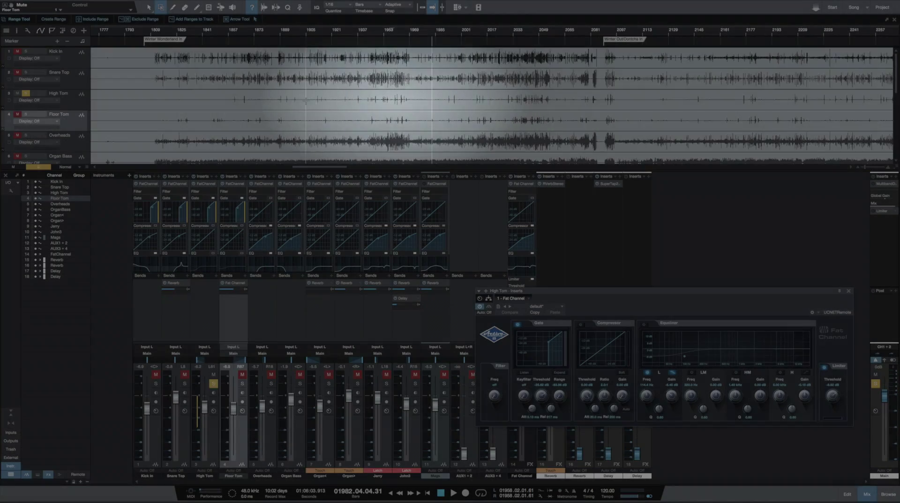
key(1)
click(440, 104)
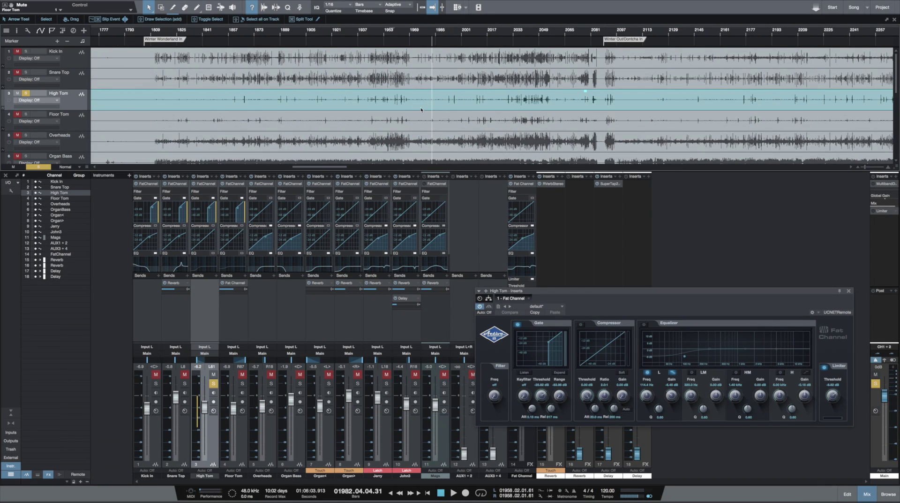
- Audition the soloed High Tom from about bar 1963 and again from about bar 1972
click(401, 37)
key(space)
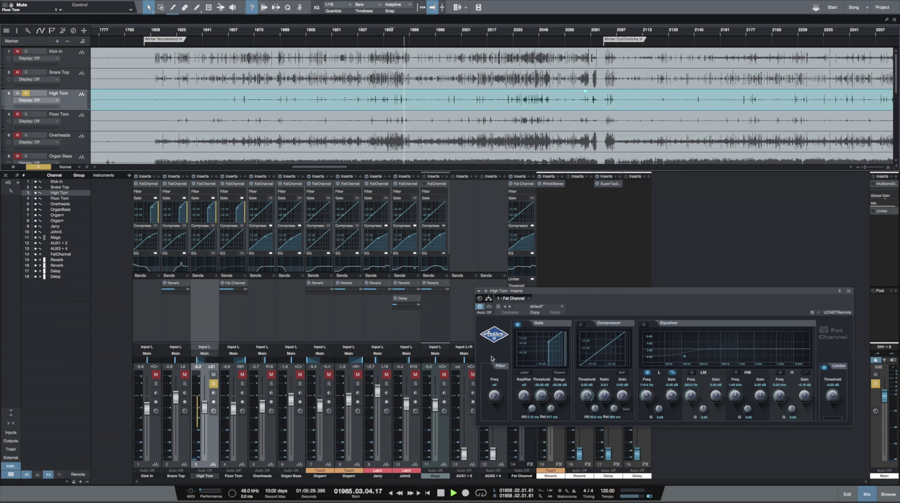
key(space)
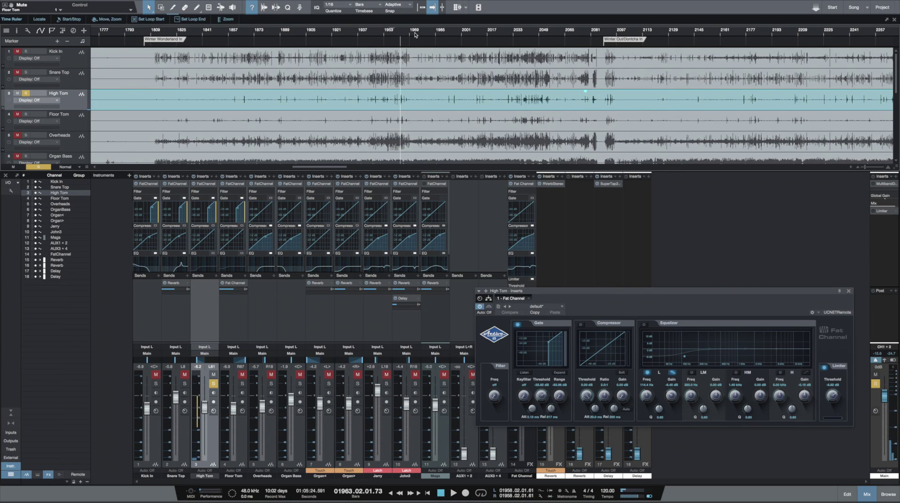
click(415, 45)
key(space)
scroll(435, 107, up, 5)
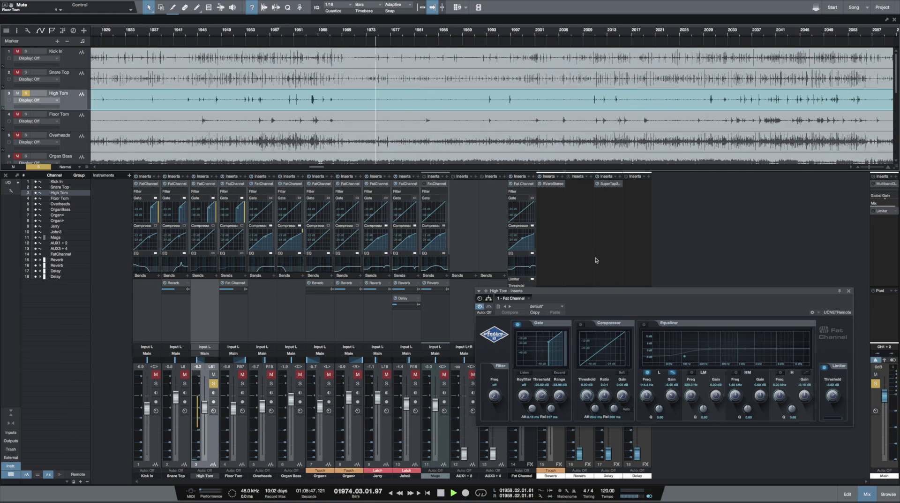
- Move the High Tom Fat Channel window up over the lower track area and stop playback
click(584, 291)
drag(583, 291, 320, 157)
key(space)
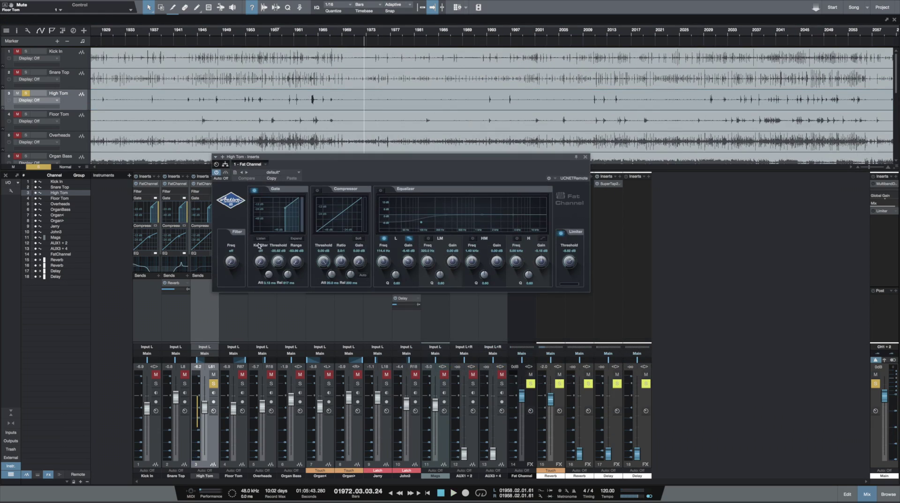
- Compare the soloed High Tom with its Fat Channel gate disengaged and re-engaged, playing from about bar 1972
click(254, 190)
key(space)
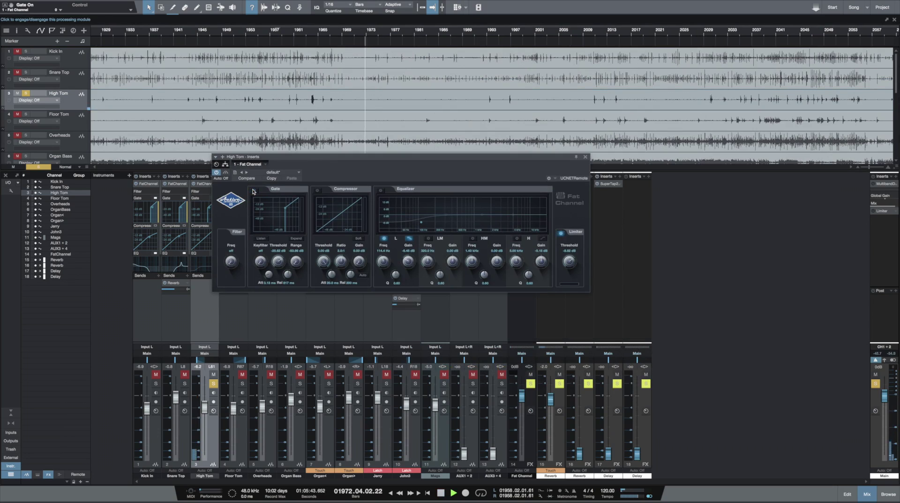
key(space)
key(space)
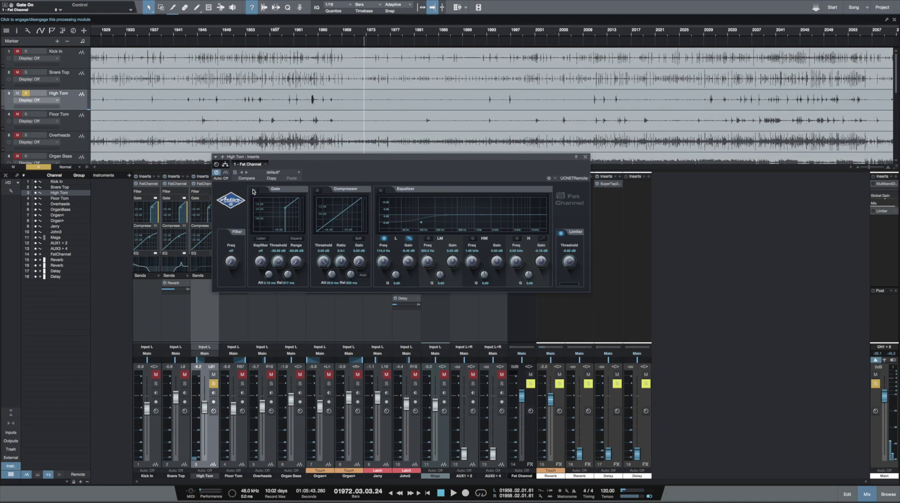
click(254, 190)
key(space)
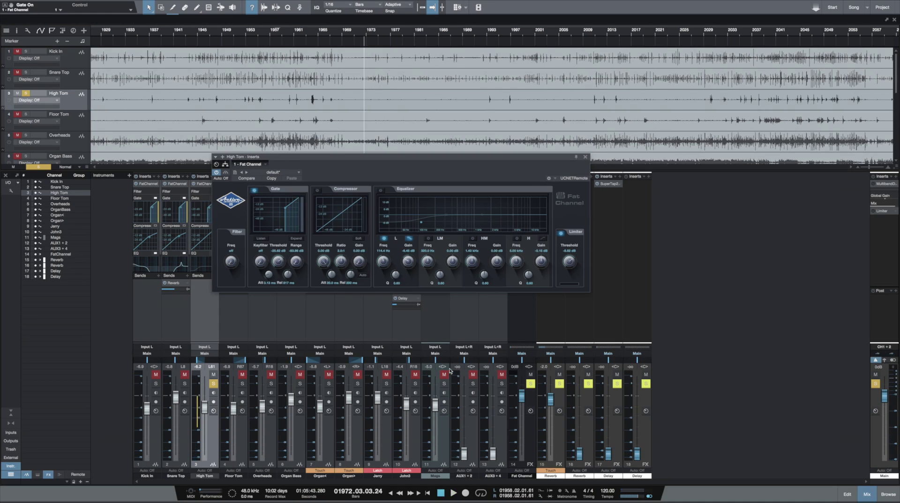
- Turn on the High Tom equalizer and audition the tom from about bar 2040
click(381, 191)
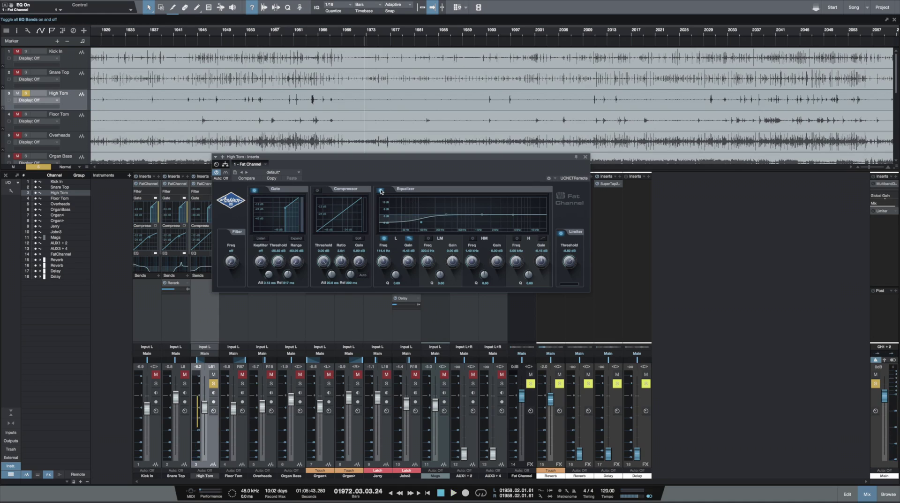
click(284, 30)
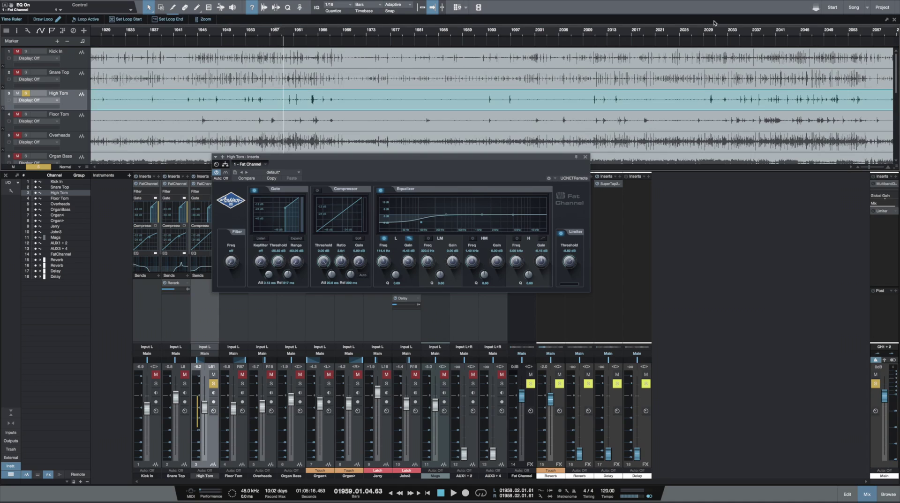
click(767, 33)
click(772, 36)
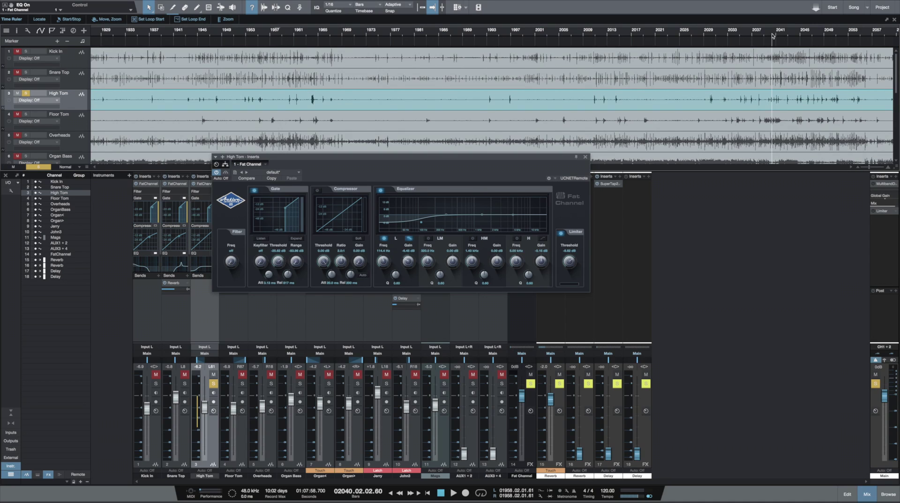
key(space)
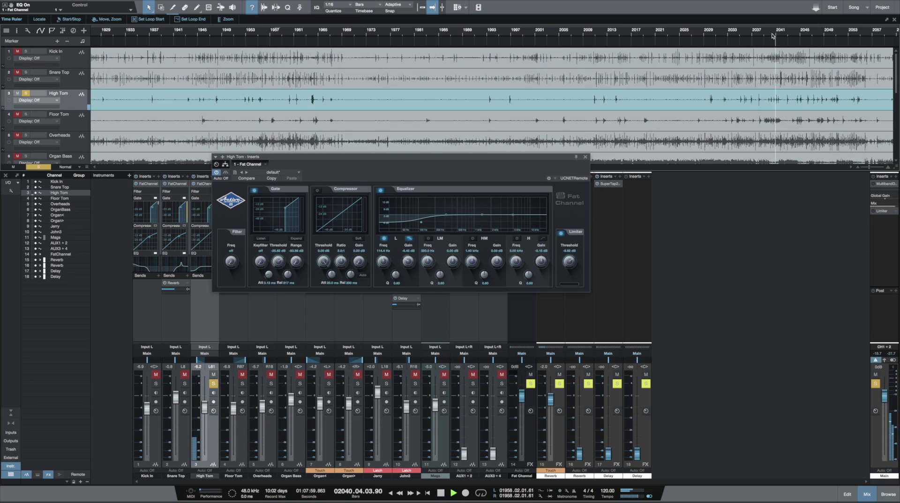
key(space)
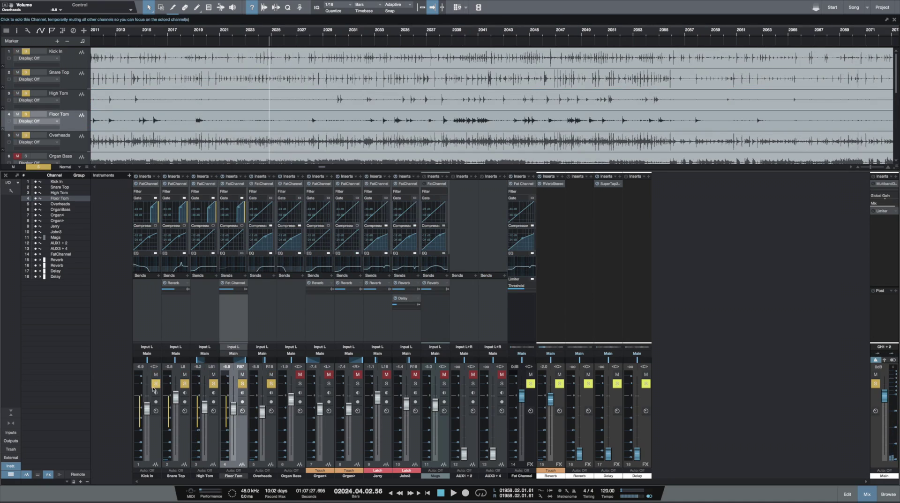
- Take Kick In, Snare Top, High Tom, Floor Tom and Overheads out of solo
click(156, 384)
click(185, 383)
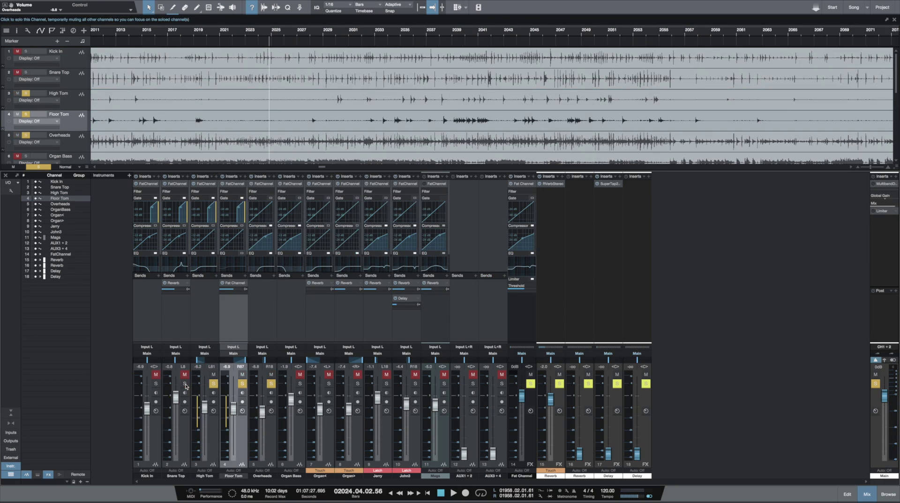
click(213, 384)
click(242, 384)
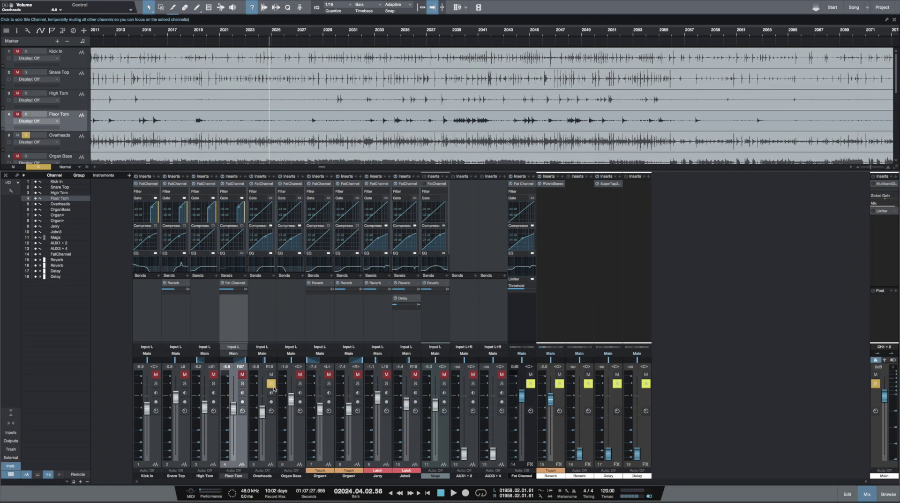
click(271, 383)
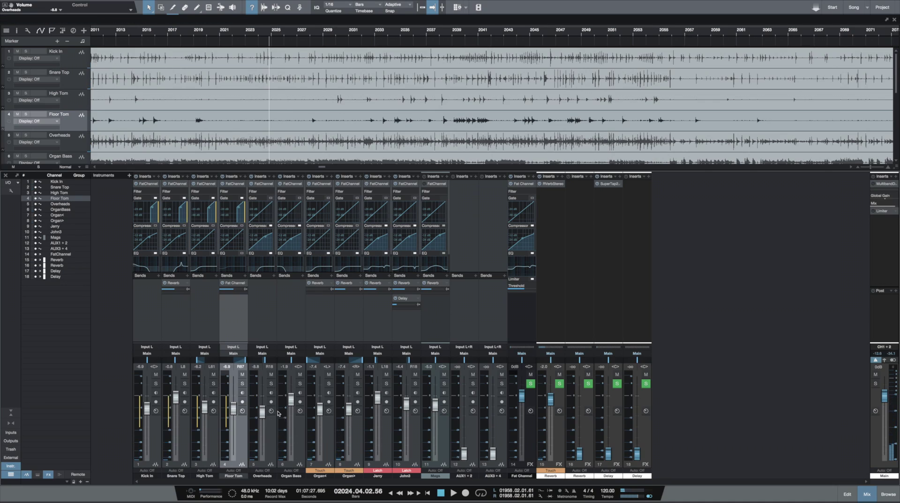
- Solo Organ Bass, open its Fat Channel and audition the channel from bar 2024
click(300, 383)
key(space)
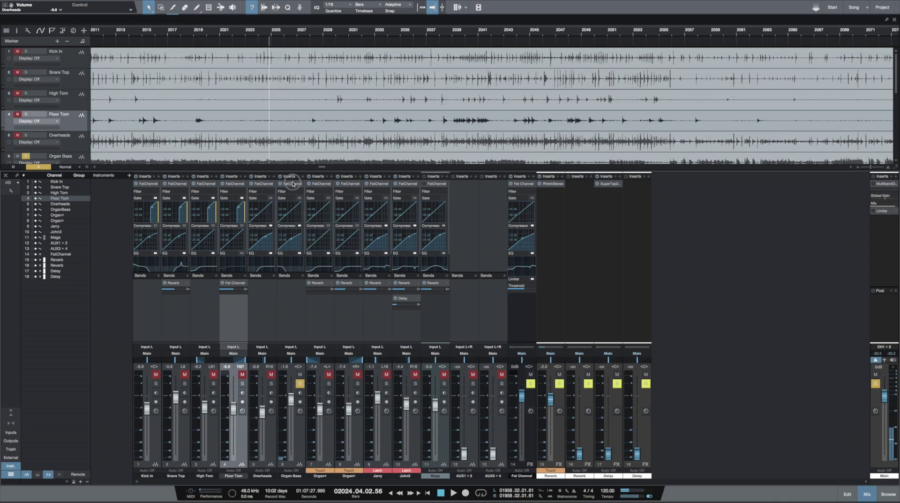
click(292, 184)
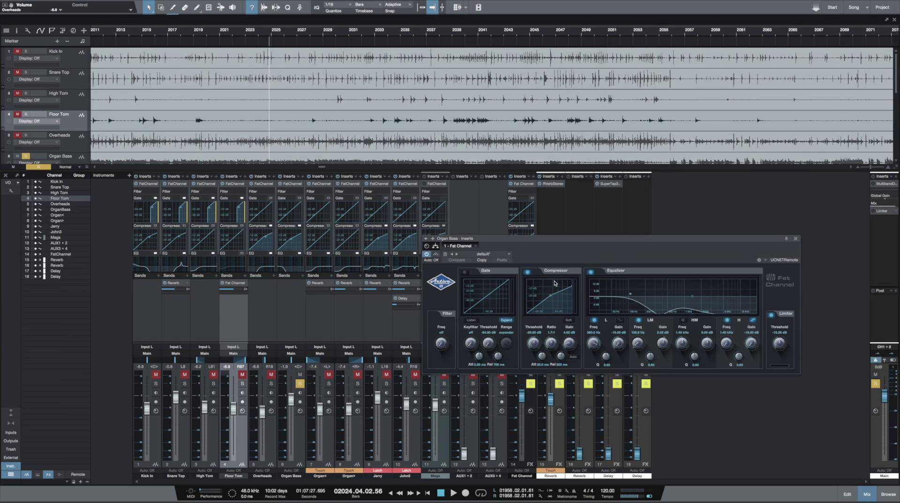
key(space)
key(space)
key(space)
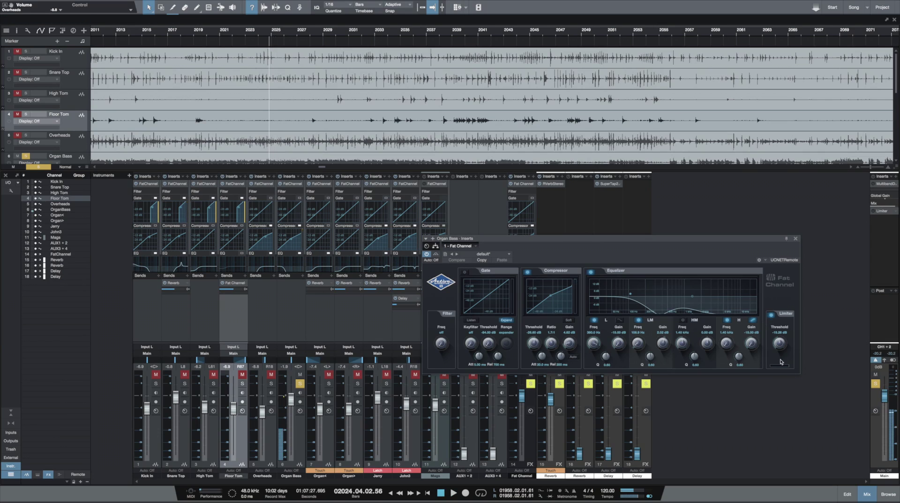
key(space)
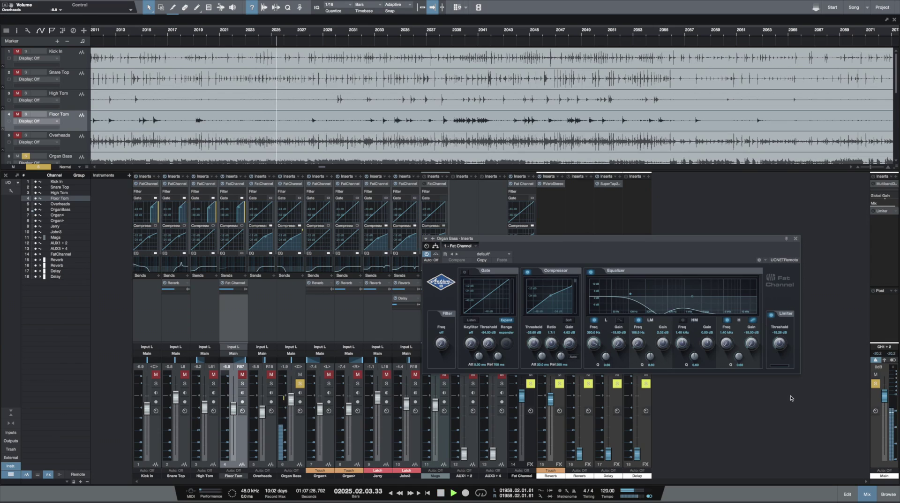
key(space)
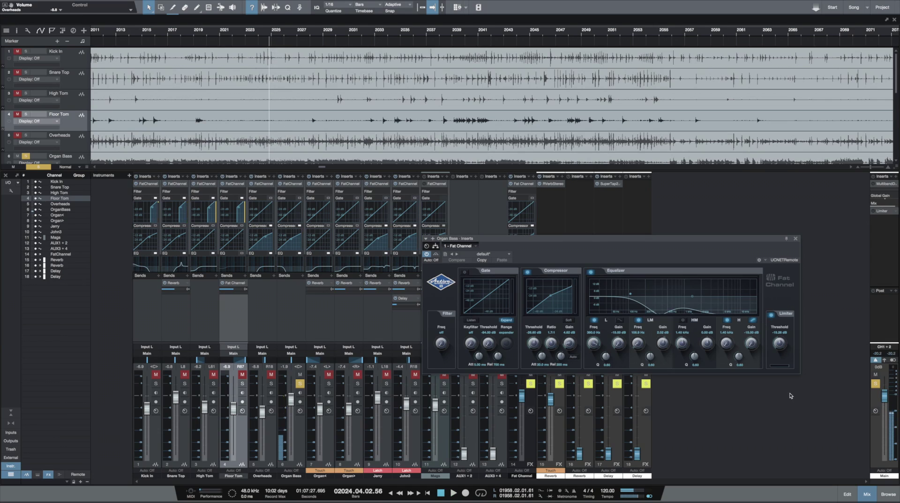
- Close the Organ Bass Fat Channel, take Organ Bass out of solo and solo the two panned Organ channels
click(796, 239)
click(407, 347)
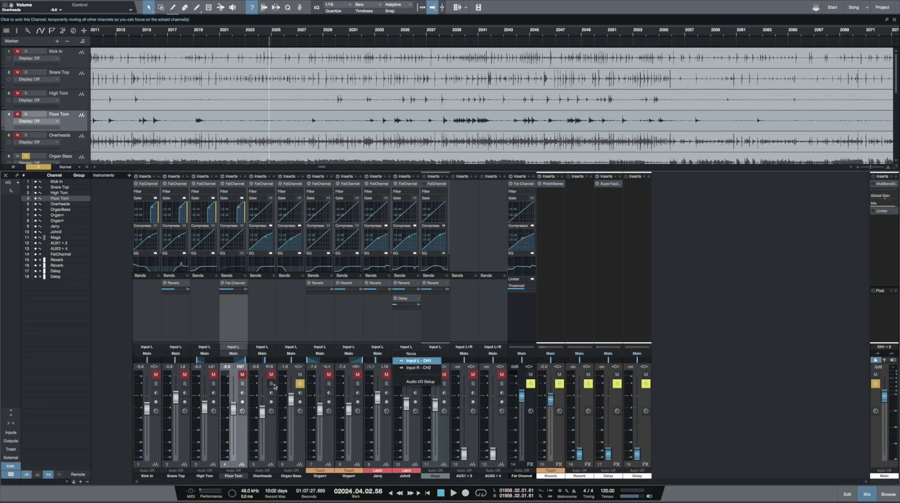
click(299, 385)
click(299, 386)
click(329, 383)
click(357, 383)
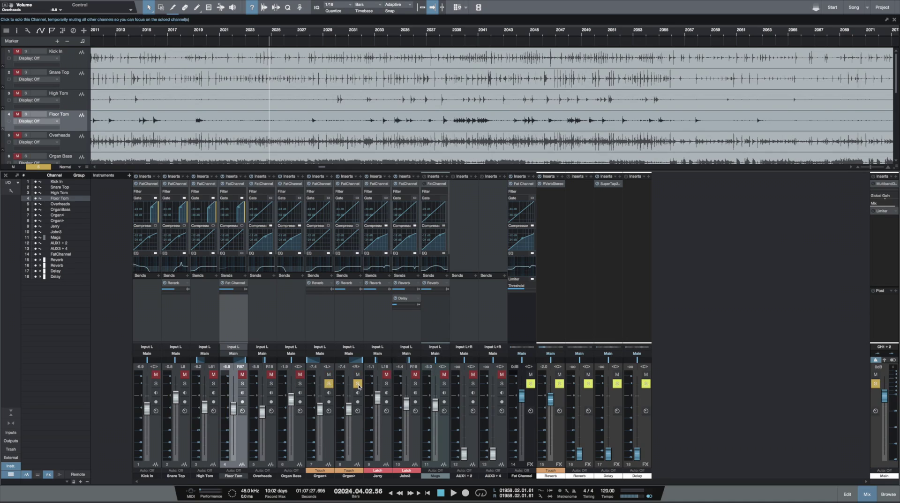
- Play the two soloed Organ channels from bar 2024 and add Organ Bass to the solo during playback
key(space)
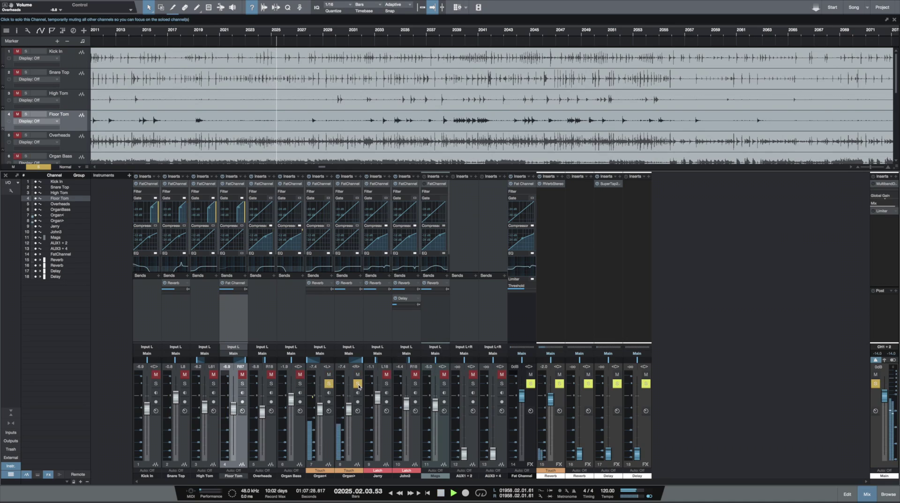
click(299, 384)
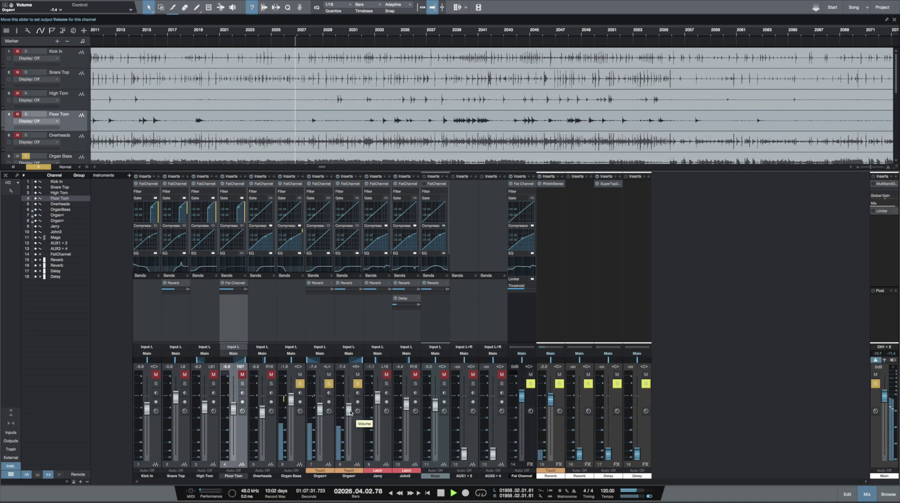
key(space)
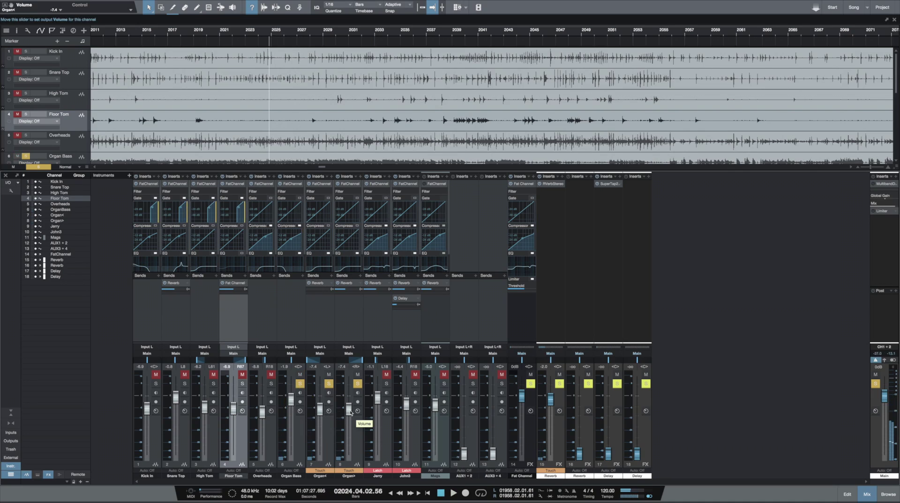
- Take Organ Bass and both Organ channels out of solo
click(300, 383)
click(328, 383)
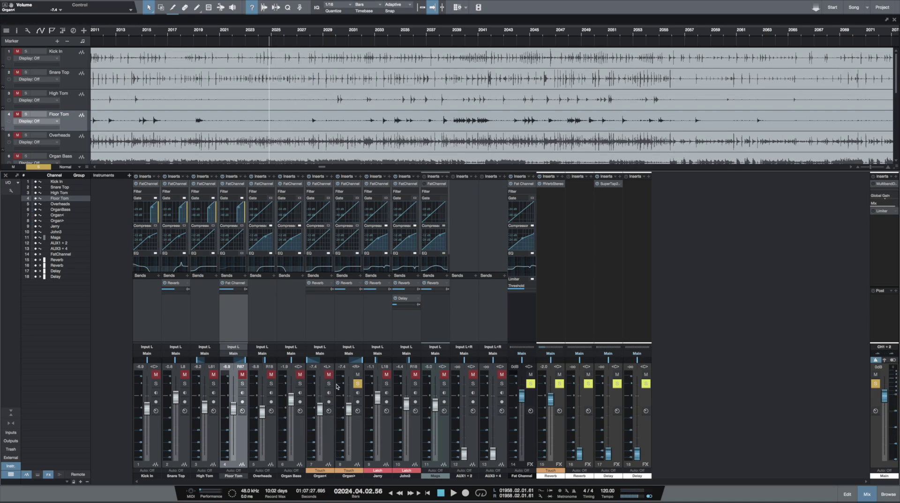
click(358, 385)
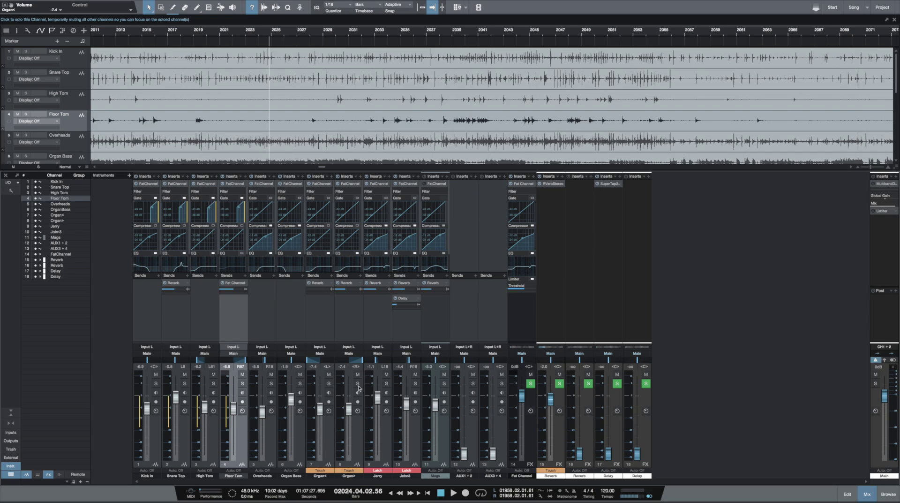
- Place the playhead at about bar 1810, at the start of the Winter Wonderland section, and select track 10
scroll(341, 140, down, 5)
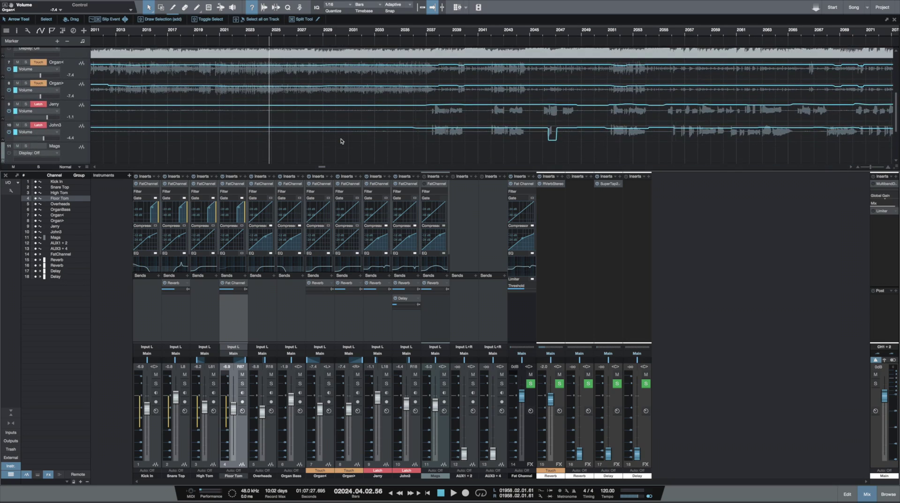
scroll(342, 141, down, 5)
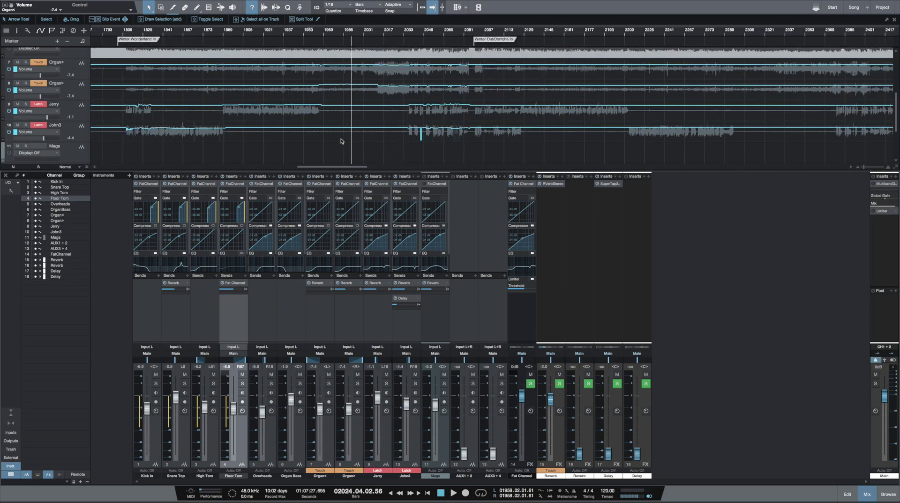
scroll(341, 141, left, 3)
click(184, 34)
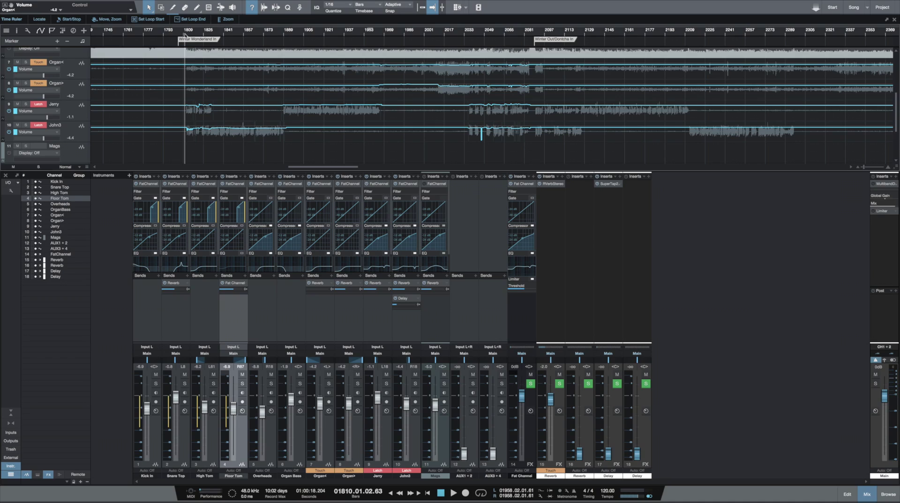
click(115, 131)
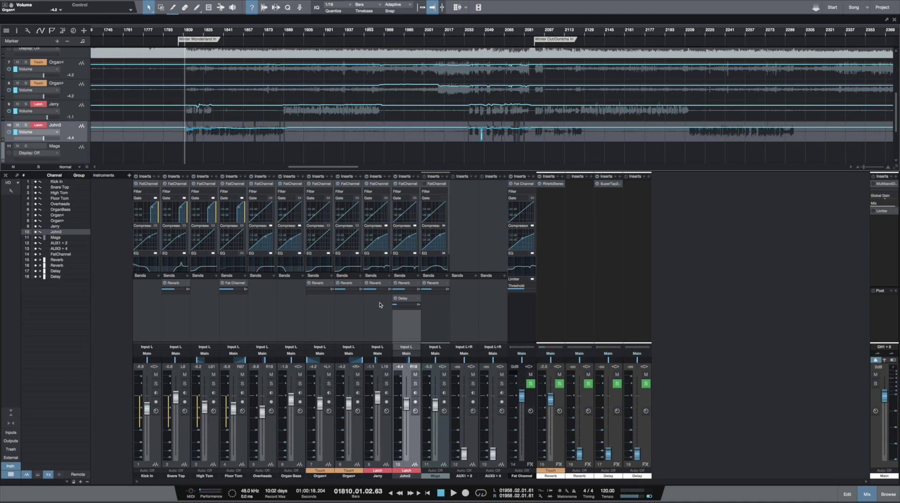
- Open channel 9's Fat Channel, move its window over the mixer, and toggle track 10's solo on and off
click(373, 200)
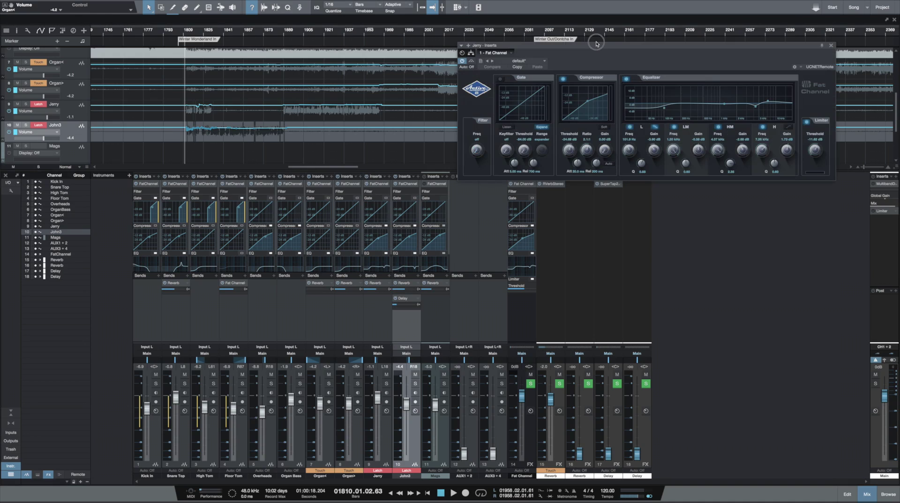
drag(596, 45, 578, 210)
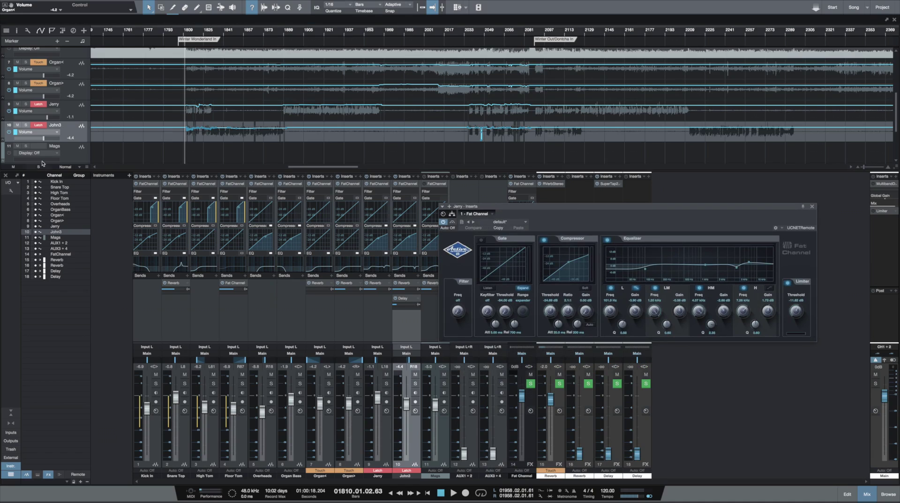
click(26, 125)
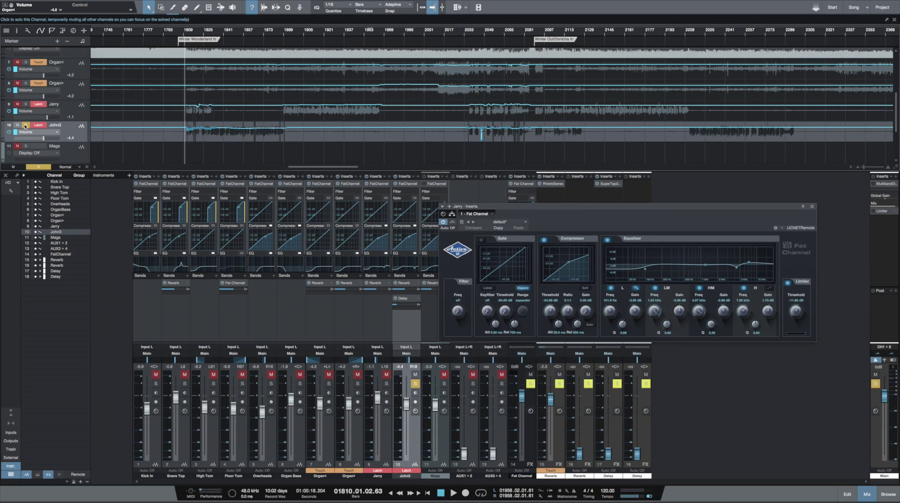
click(25, 125)
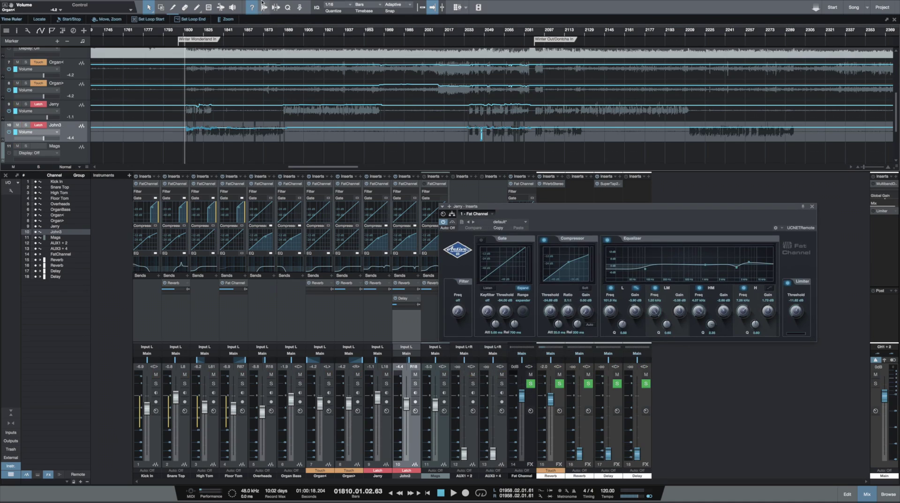
- Solo track 9 and play it from about bar 1895 with its Fat Channel moved above the faders, closing the plug-in window after playback
double_click(292, 29)
click(25, 104)
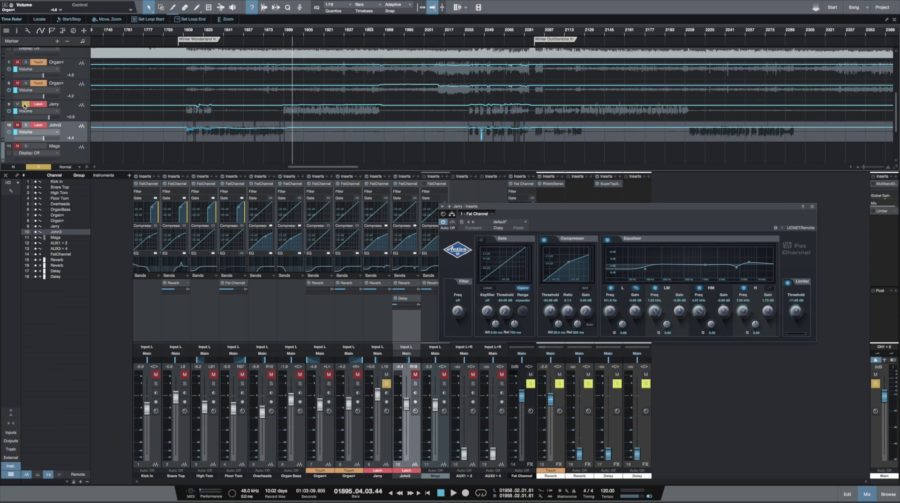
click(577, 207)
drag(577, 207, 272, 147)
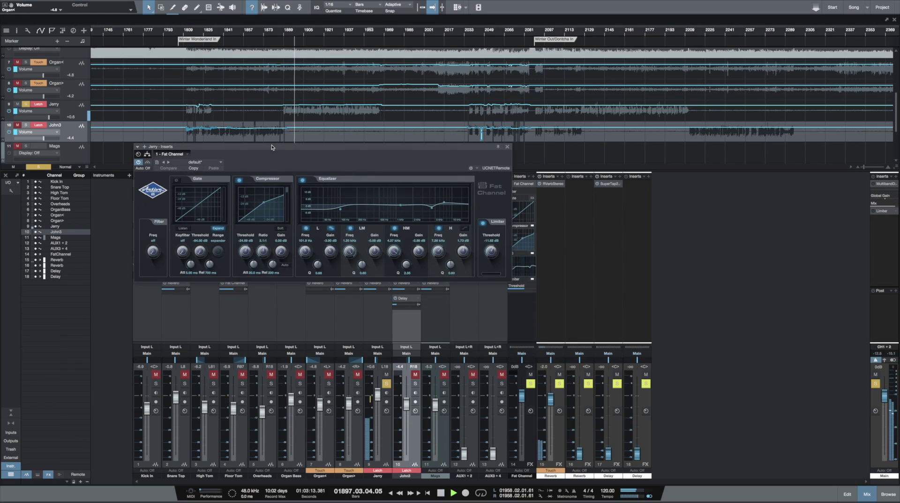
key(space)
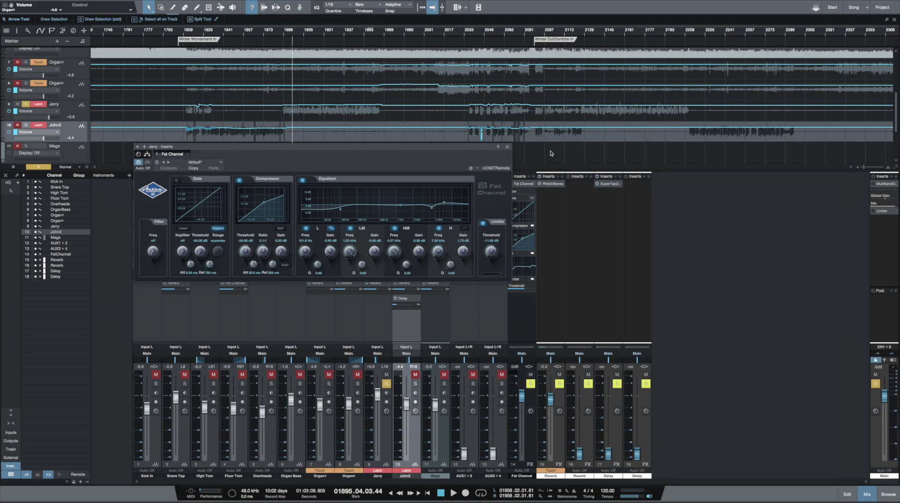
click(507, 146)
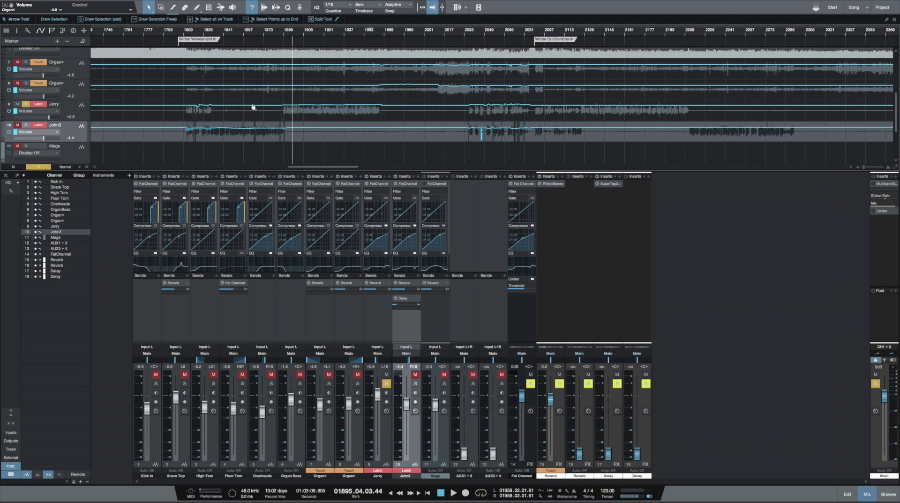
- Play soloed track 10 from about bar 1846 with its Fat Channel open, and close the plug-in window after playback
click(230, 32)
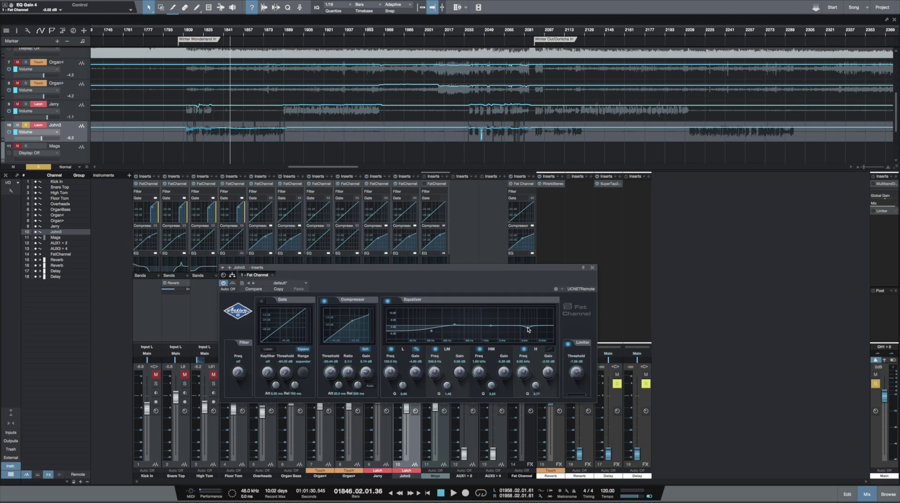
key(space)
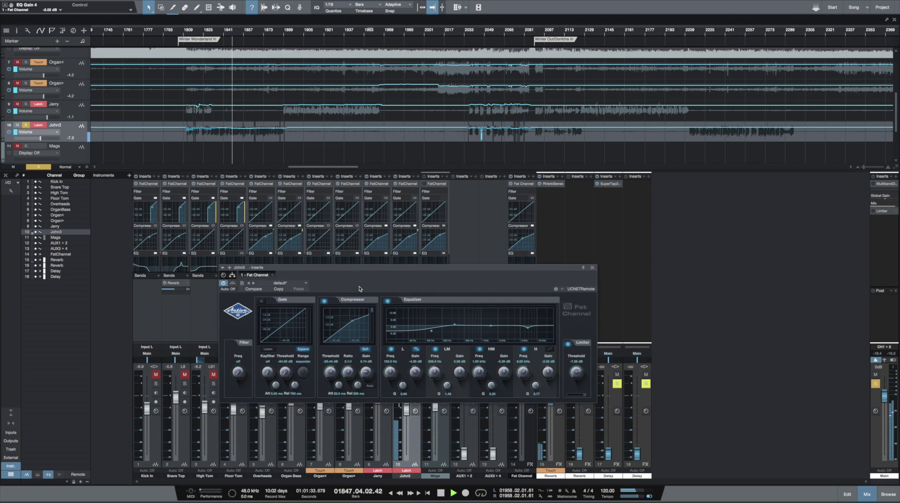
key(space)
click(592, 268)
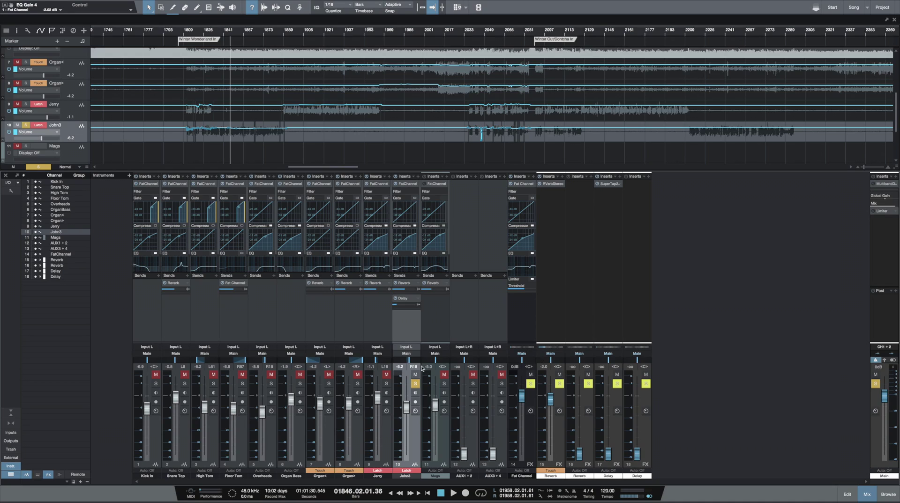
- Take track 10 out of solo and play the full mix from bar 1846
click(415, 383)
key(space)
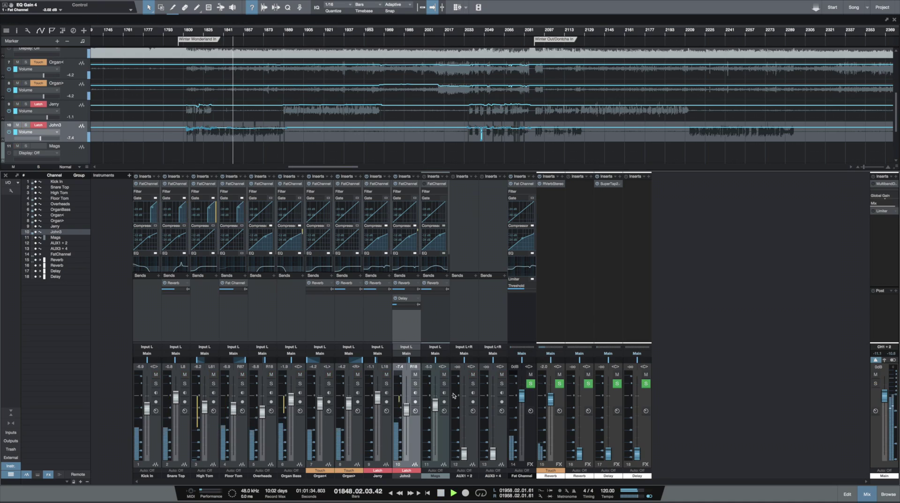
key(space)
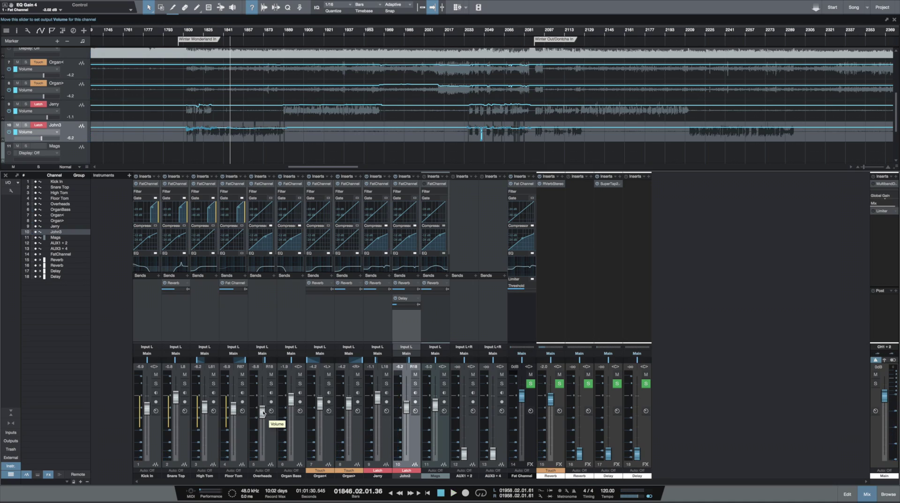
- Raise the Overheads channel volume to -7.1 dB while the full mix plays, and stop playback
key(space)
drag(263, 409, 263, 407)
key(space)
click(625, 237)
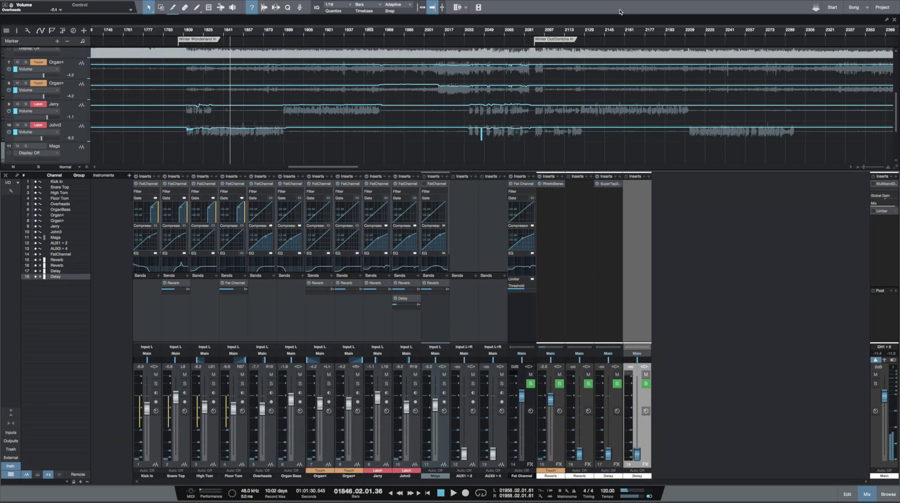
- Open the Main channel's Multiband Dynamics, enable it and compare the playing mix with it bypassed and active
click(887, 183)
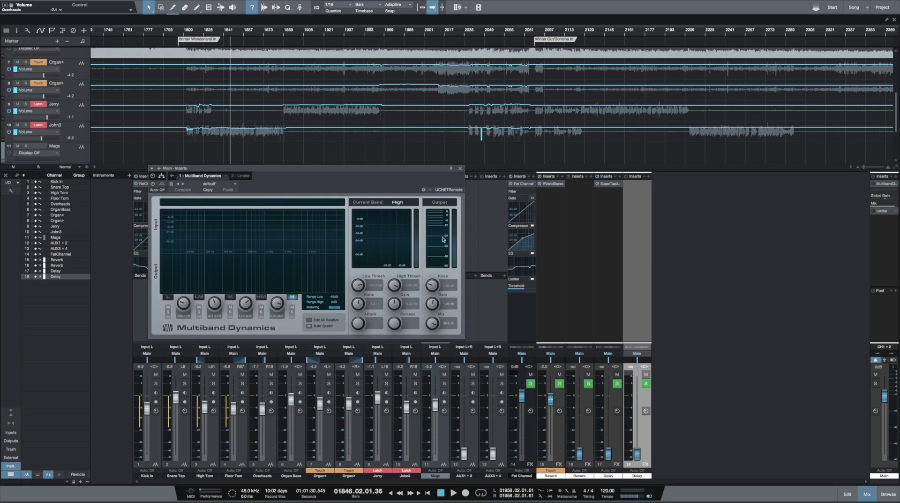
click(873, 184)
key(space)
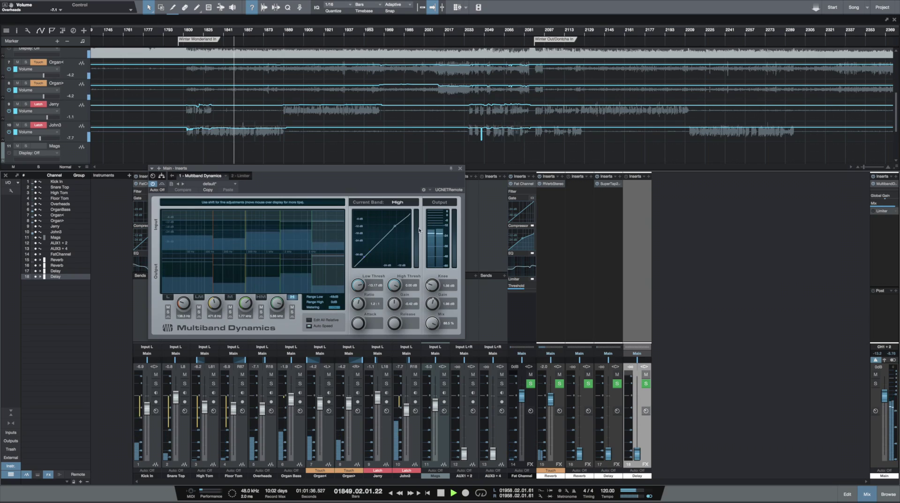
click(873, 185)
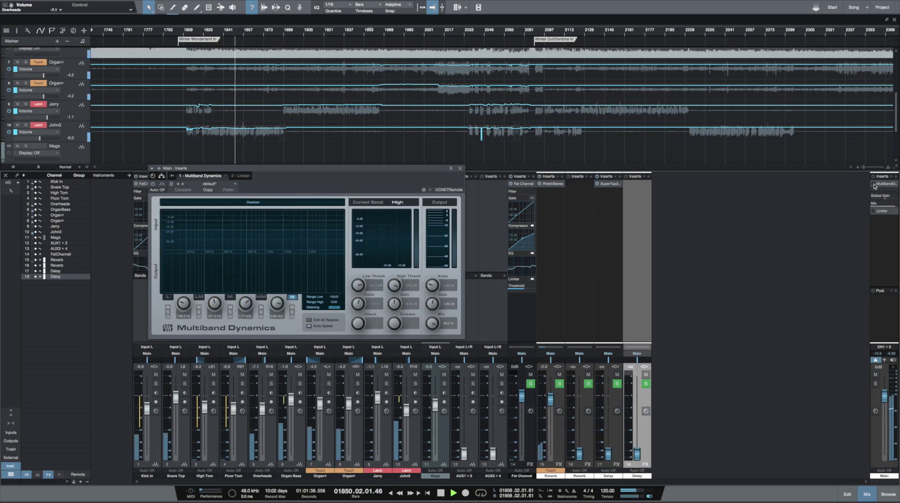
click(874, 184)
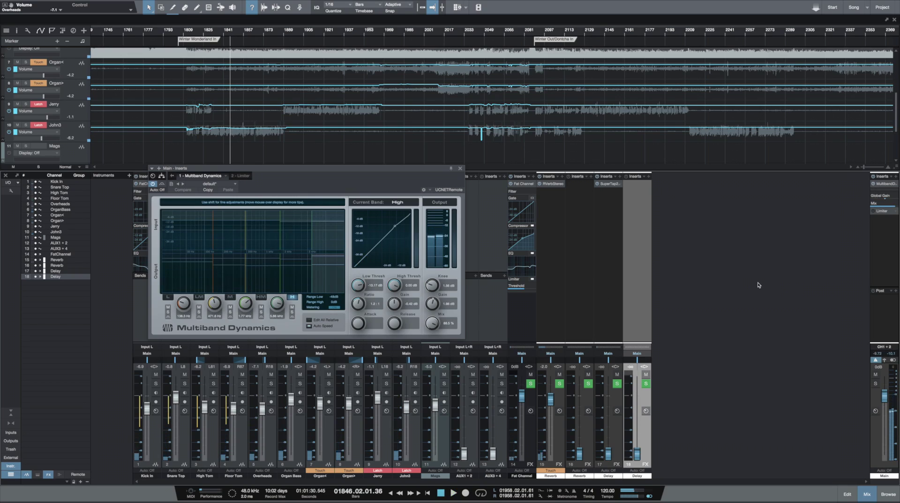
- Open the Main channel's Limiter, move its window clear of the track inserts, and enable the Limiter to play the mix through it
click(890, 212)
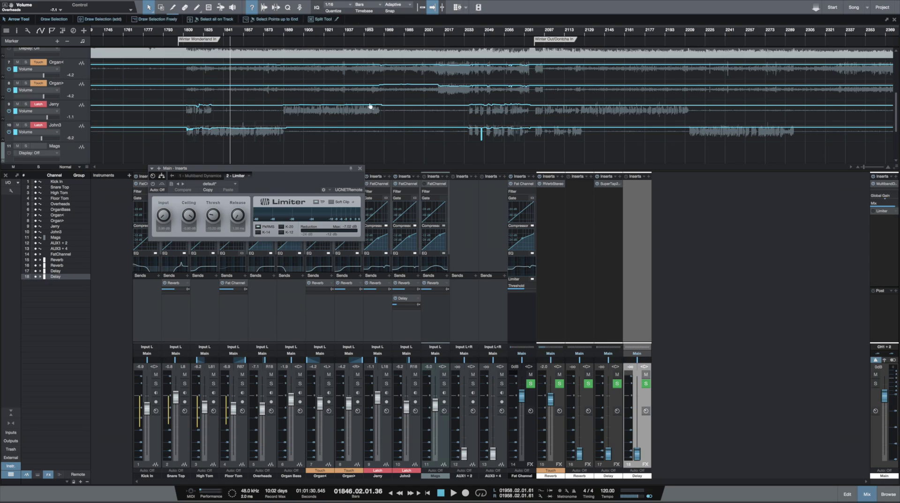
drag(281, 168, 674, 195)
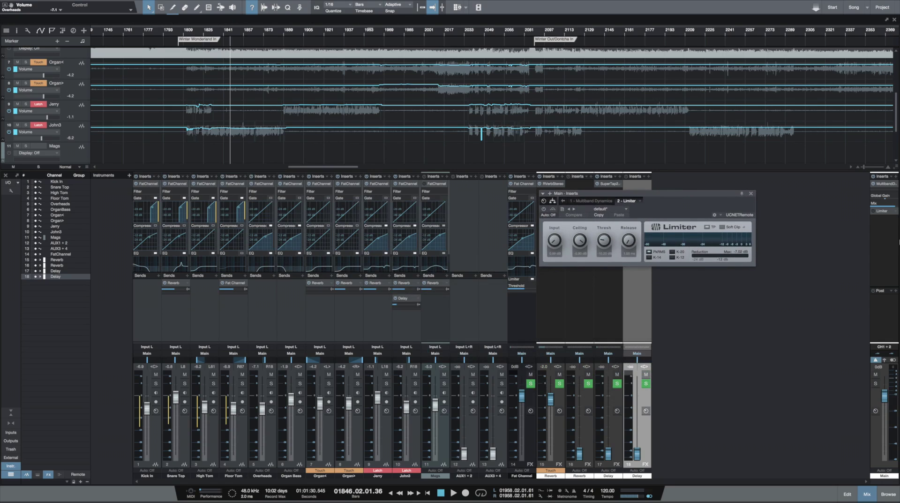
click(874, 211)
key(space)
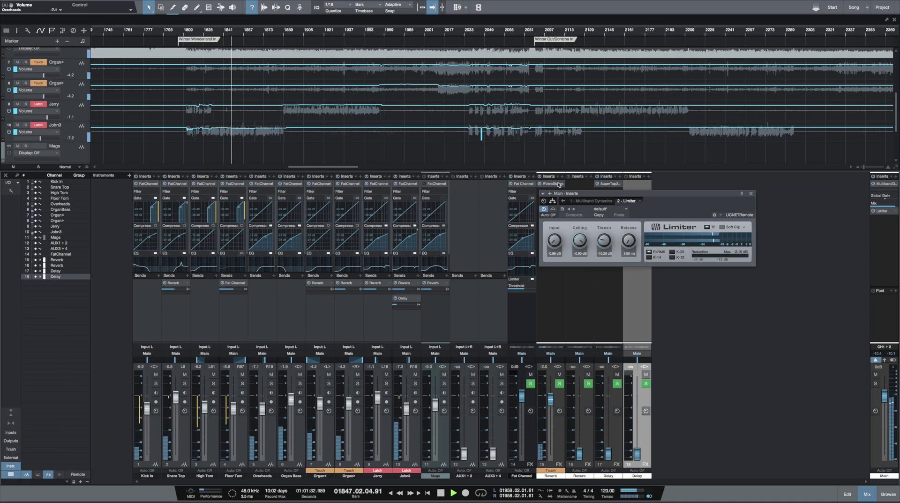
key(space)
- Play the mix through the Main Limiter from about bar 1906, and close the Limiter window
key(w)
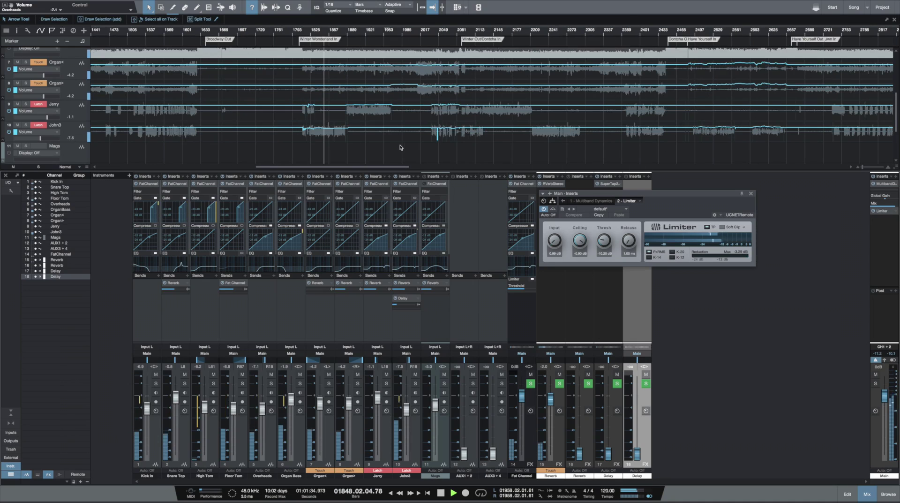
click(357, 36)
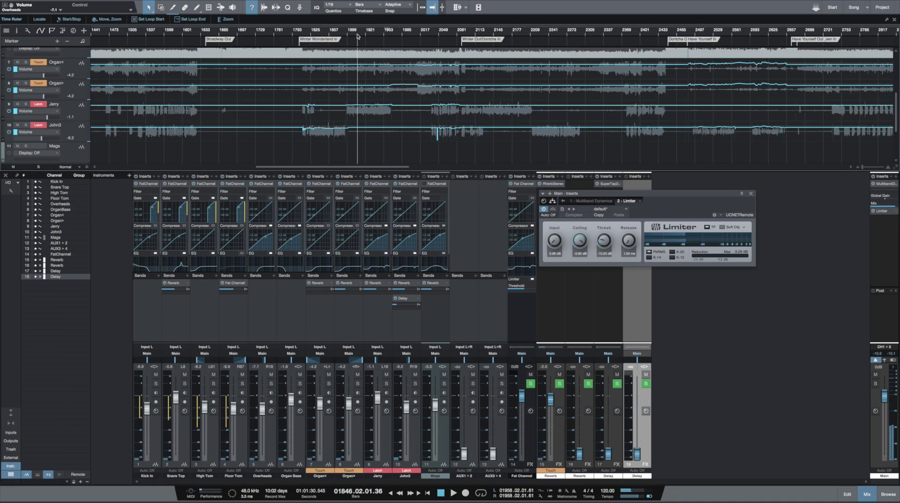
key(space)
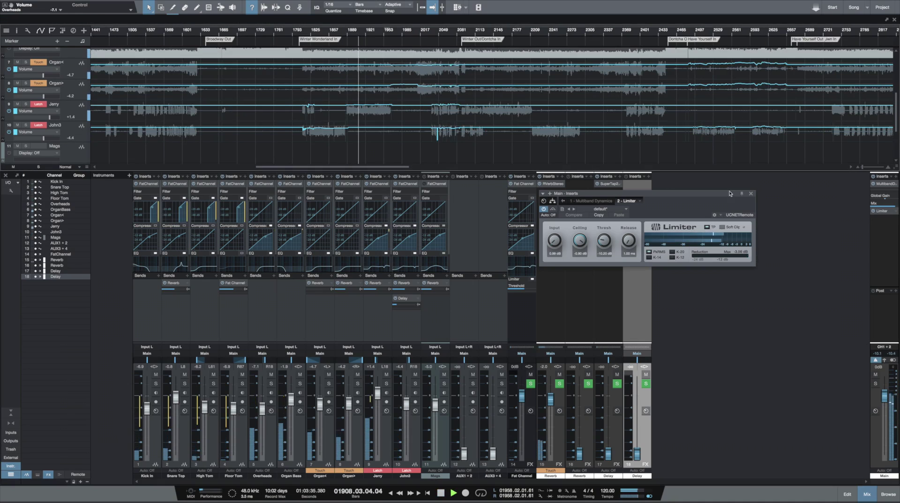
click(751, 193)
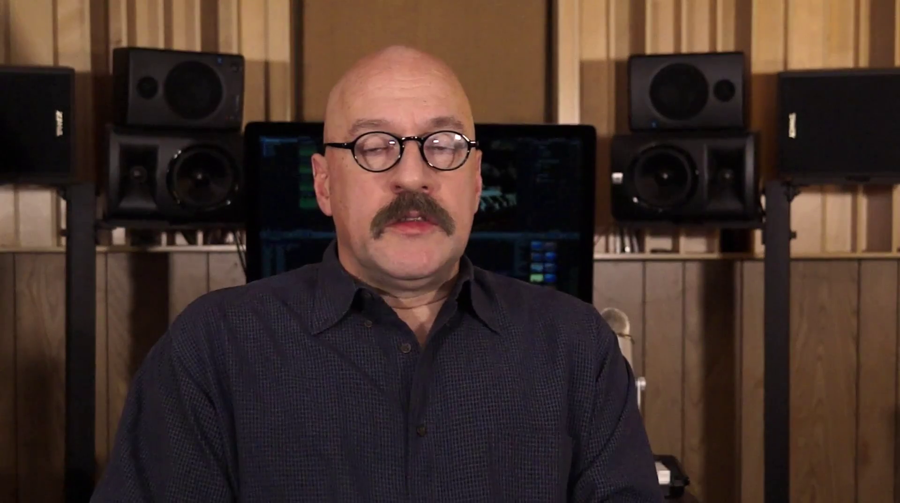